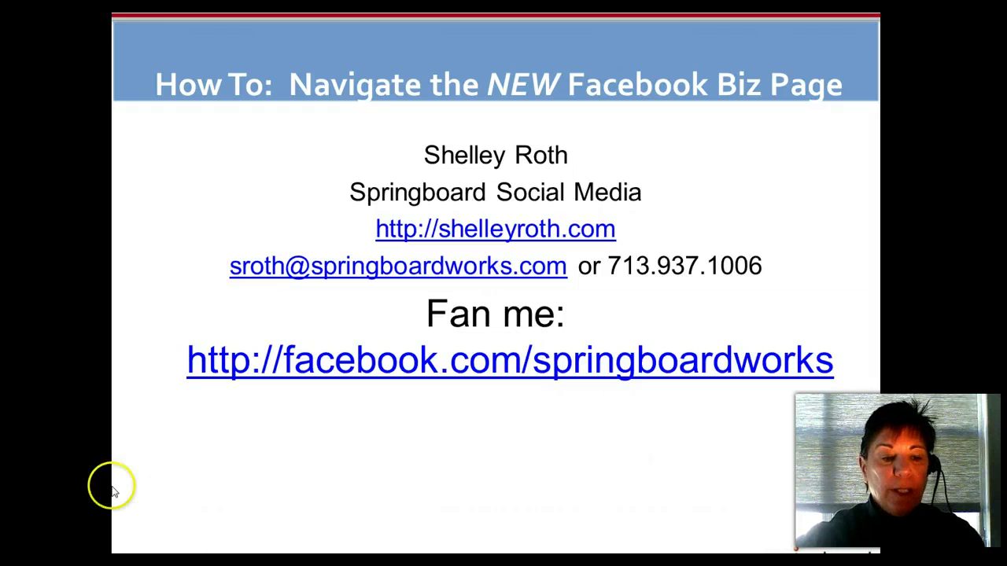
- End the PowerPoint title slideshow and switch to the Facebook News Feed browser window
key("Escape")
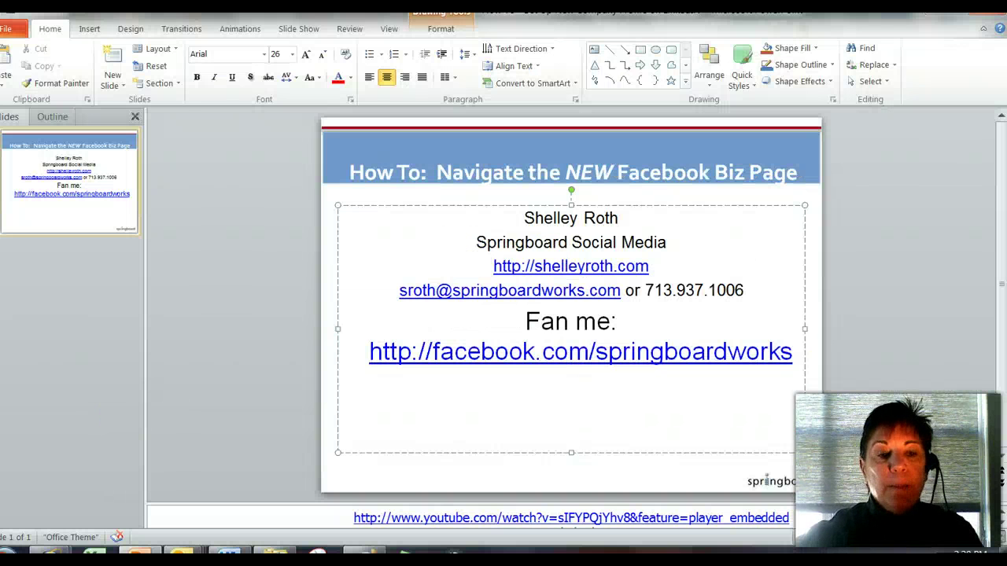
mouse_move(52, 552)
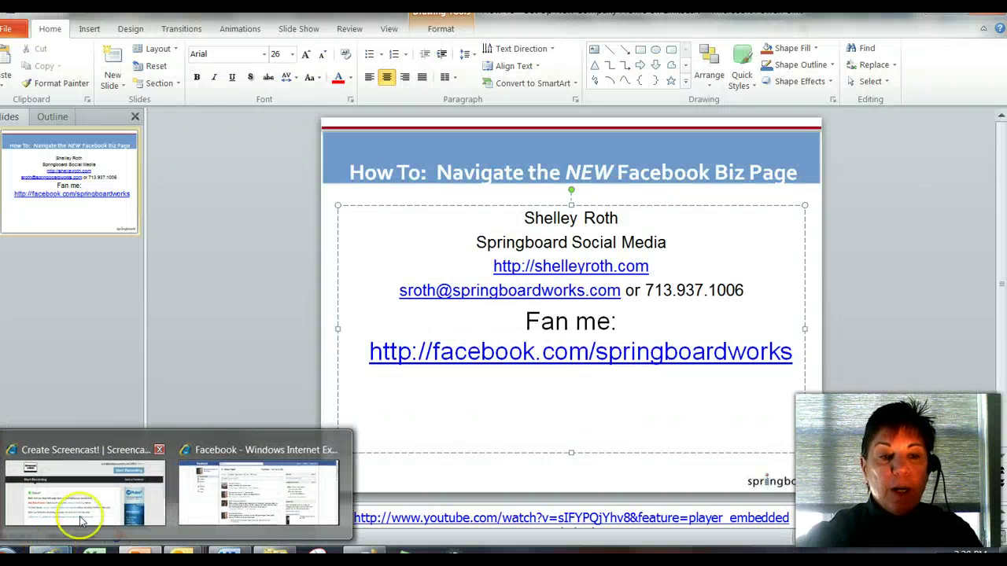
left_click(224, 494)
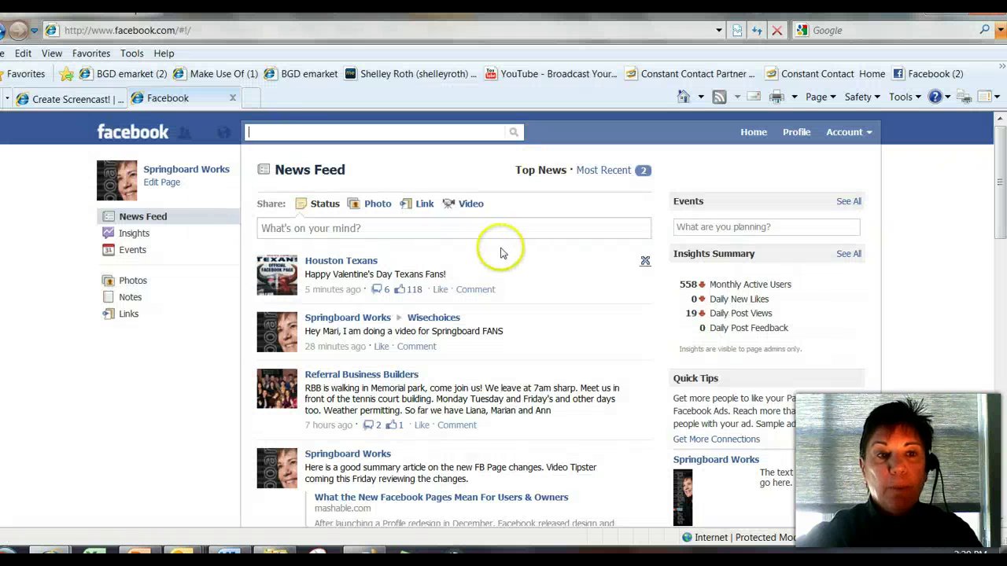
- Go to the Springboard Works Page and view the boxer Wall Photo (3 of 19) full size
left_click(198, 170)
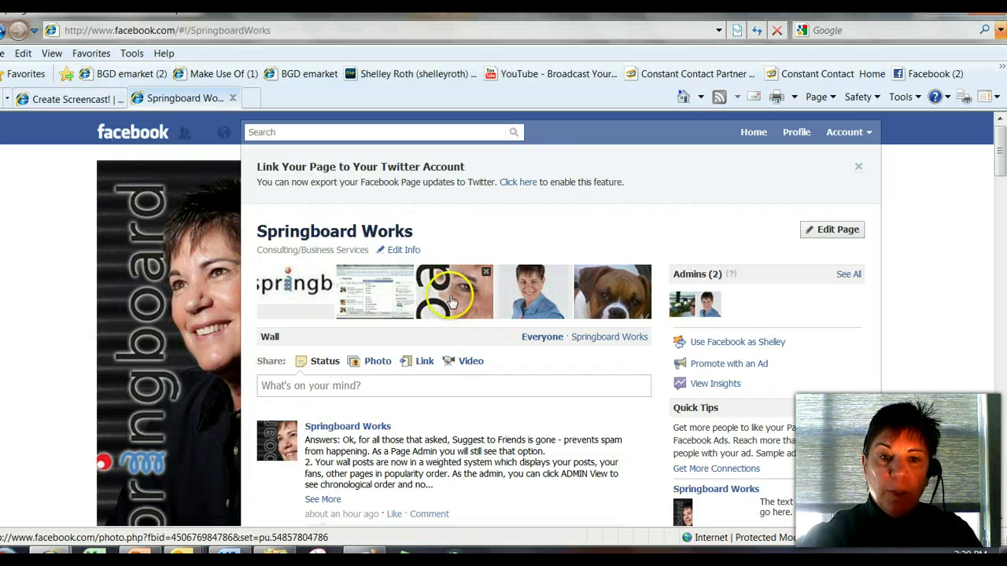
left_click(611, 291)
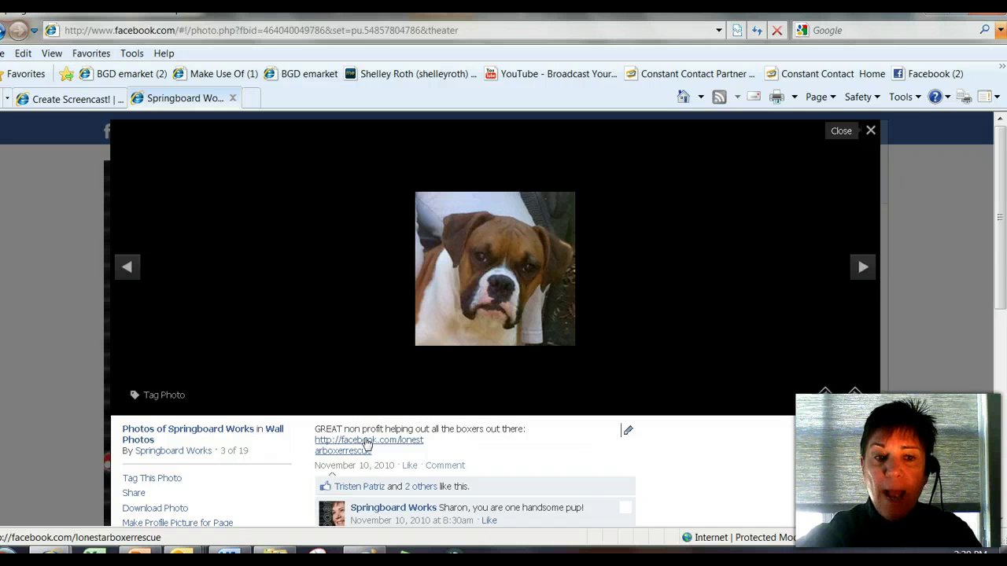
- Open the Photos of Springboard Works album and view the Constant Contact photo full size
left_click(221, 431)
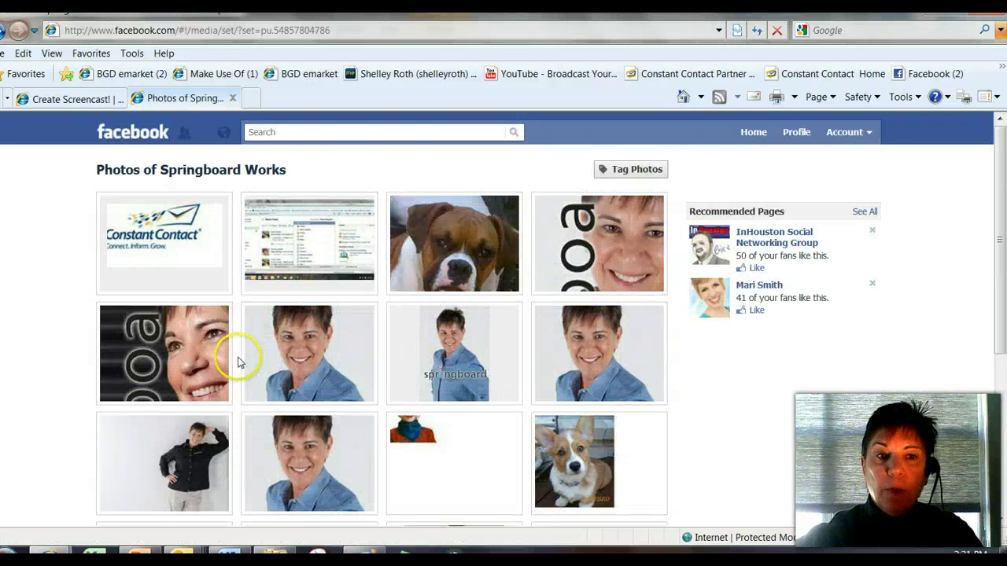
left_click(157, 239)
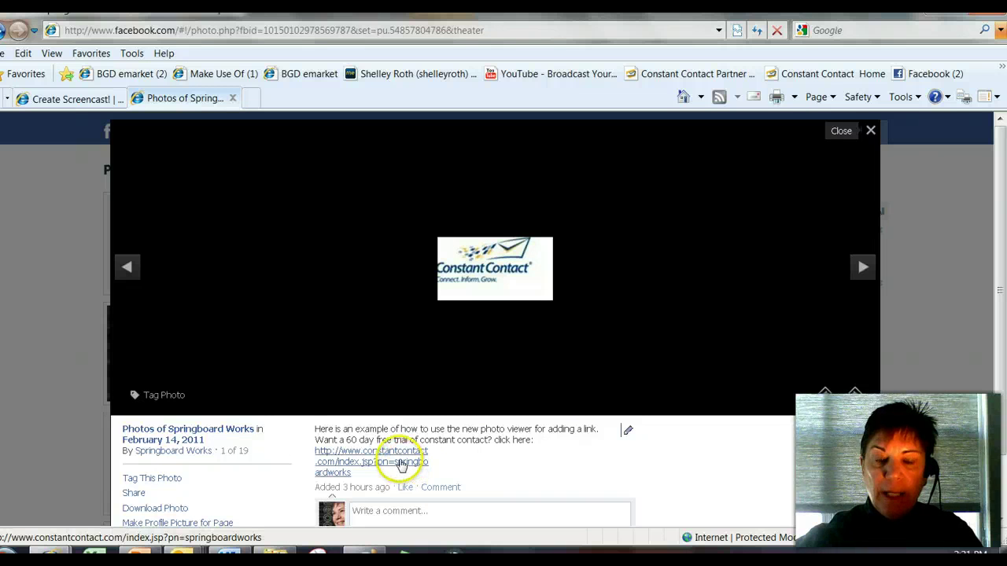
left_click(870, 132)
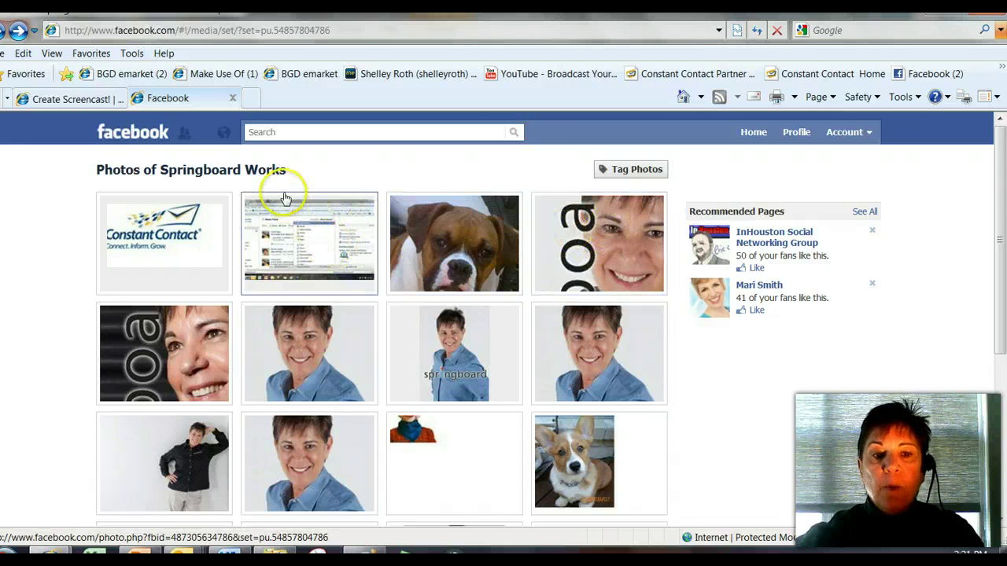
scroll(443, 393, "down", 4)
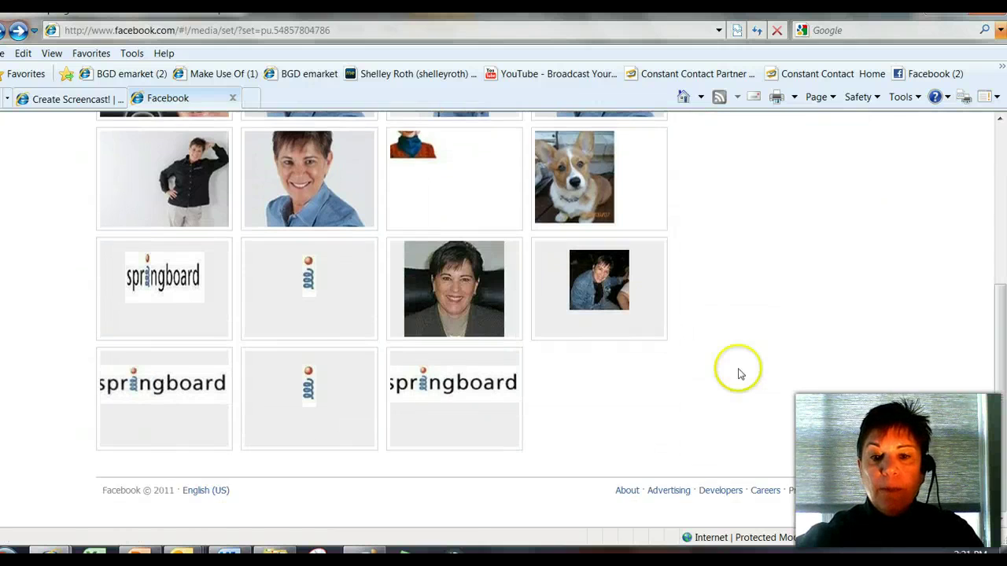
scroll(708, 354, "up", 4)
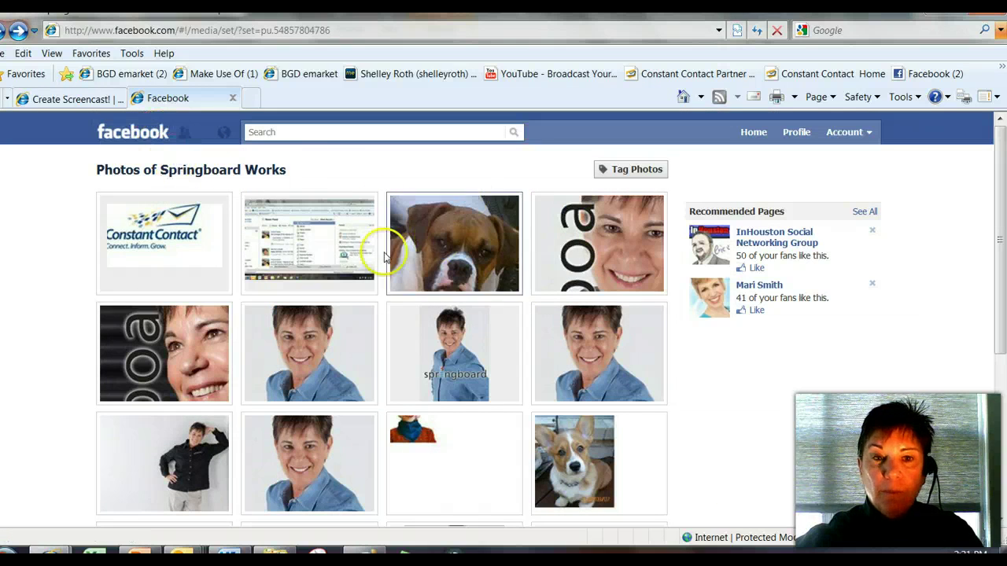
- View the fourth album photo, then advance to photo 5 of 19
left_click(567, 240)
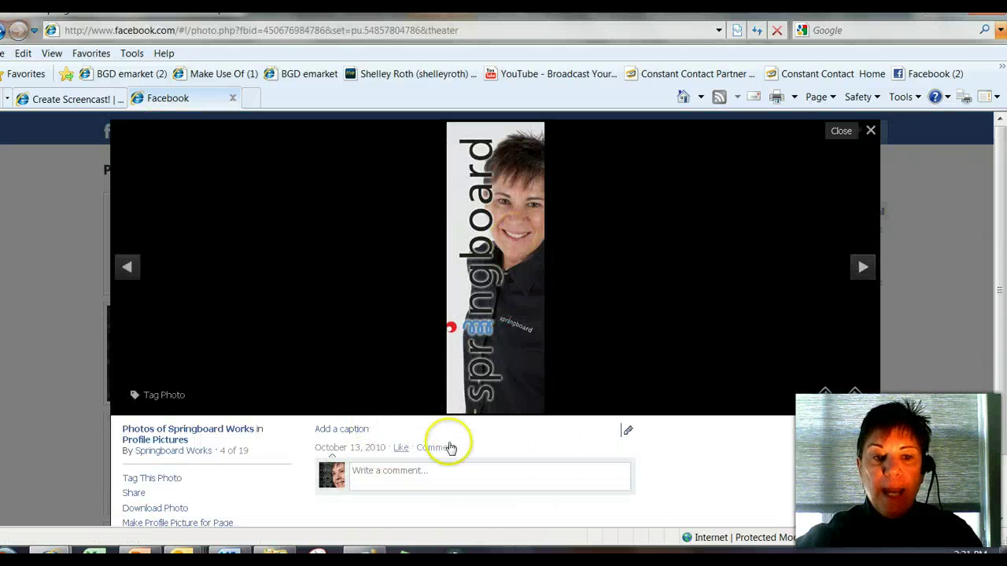
scroll(476, 467, "down", 2)
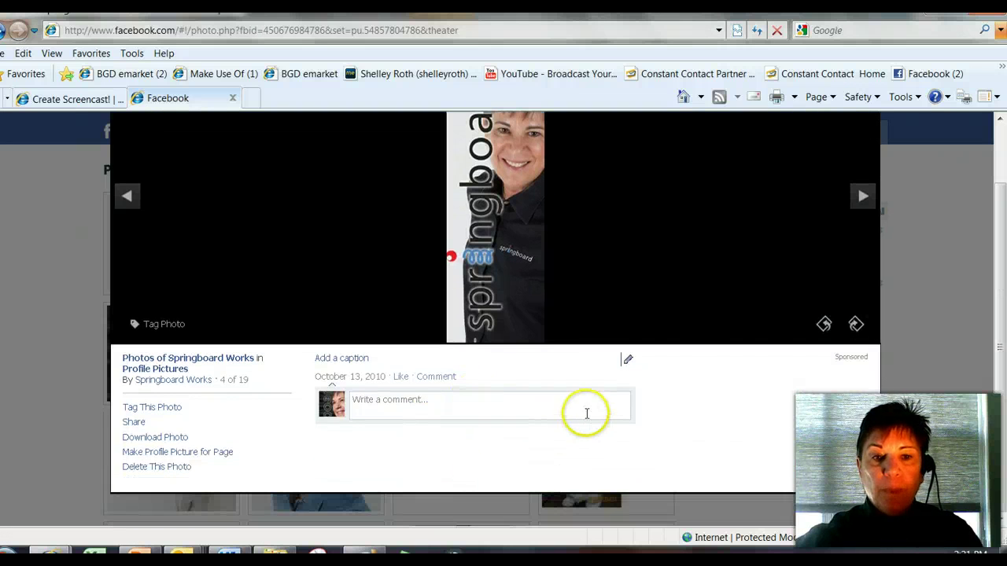
scroll(587, 427, "up", 2)
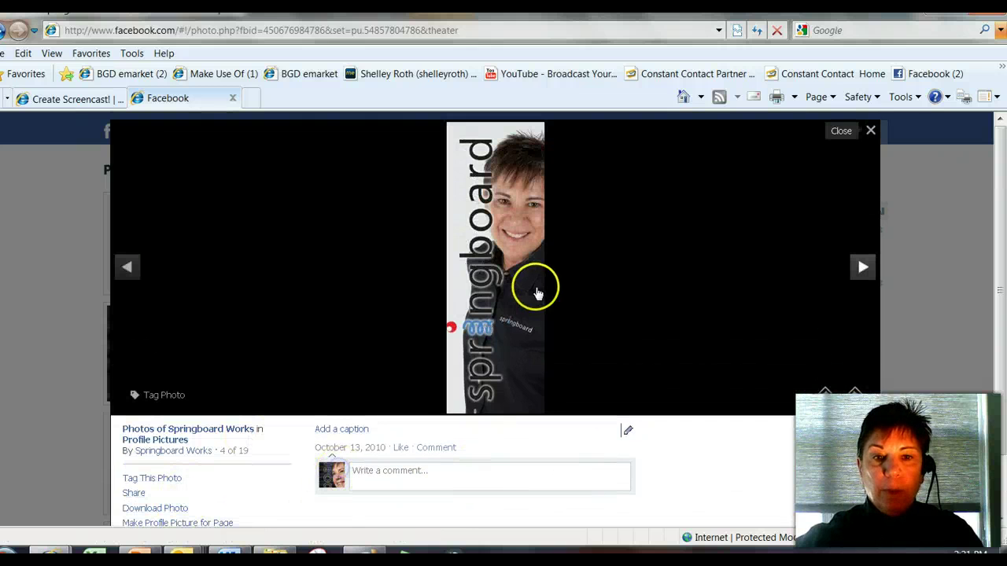
left_click(513, 280)
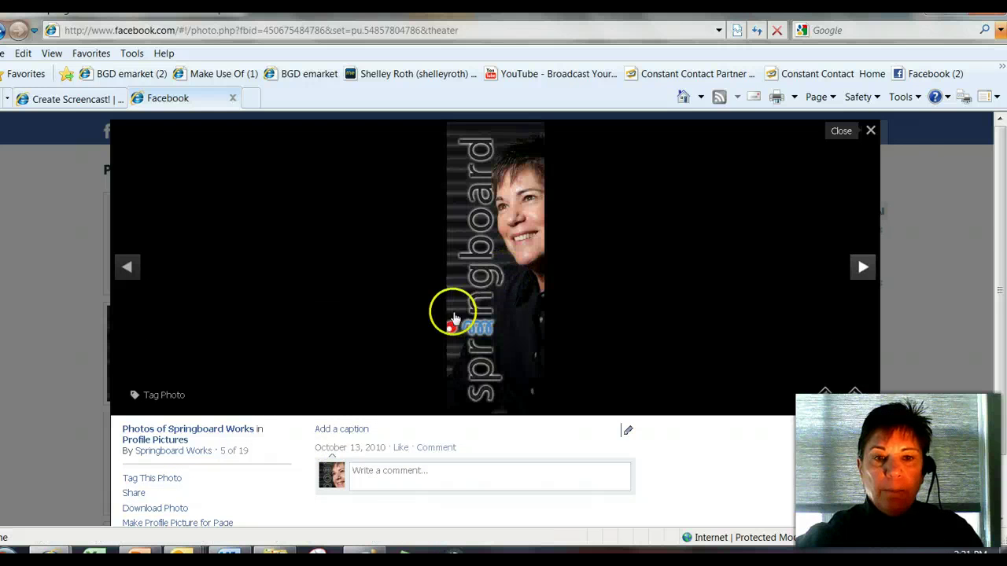
- Close the photo viewer and load the Springboard Works Page wall from the Account dropdown
left_click(853, 136)
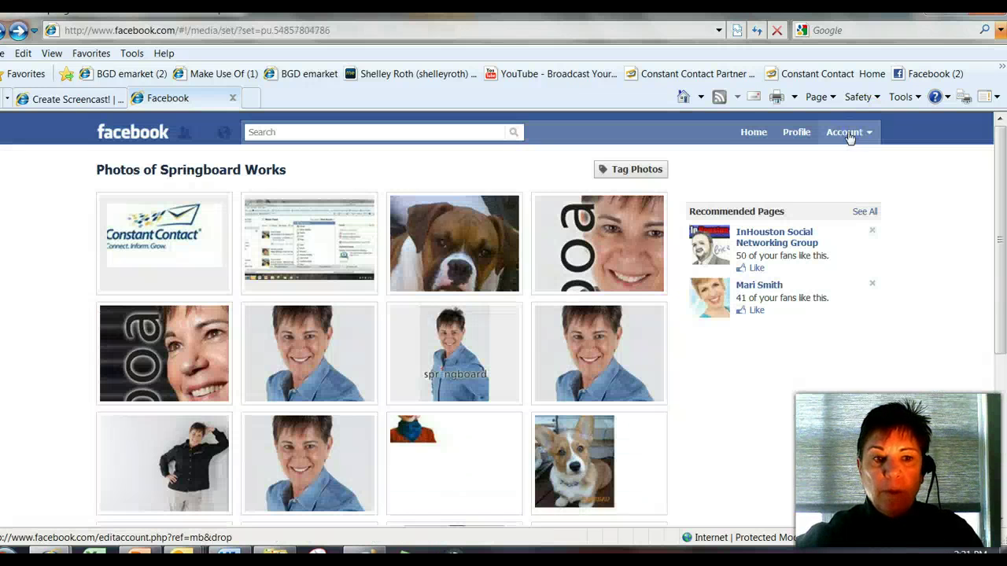
scroll(779, 349, "down", 4)
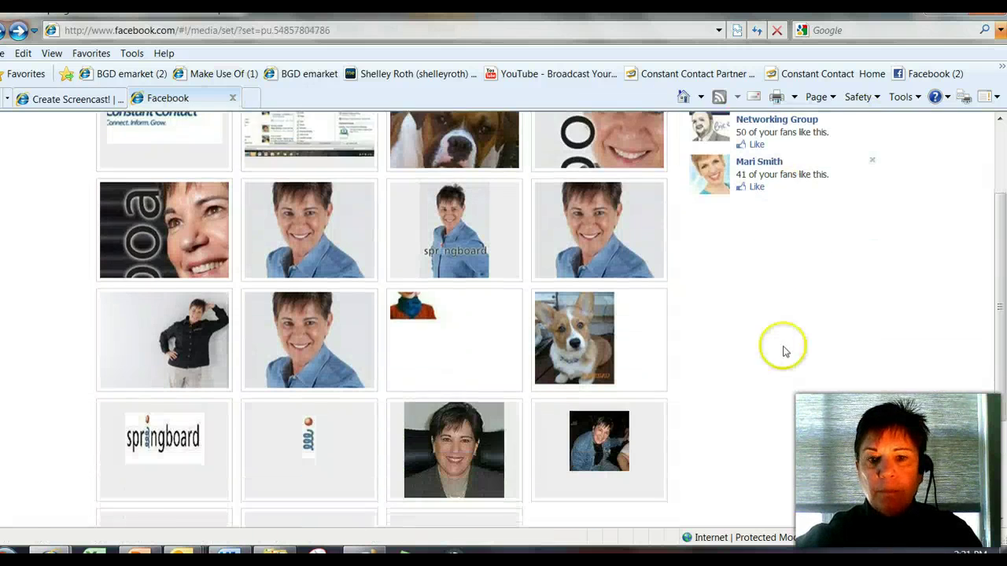
scroll(299, 314, "up", 4)
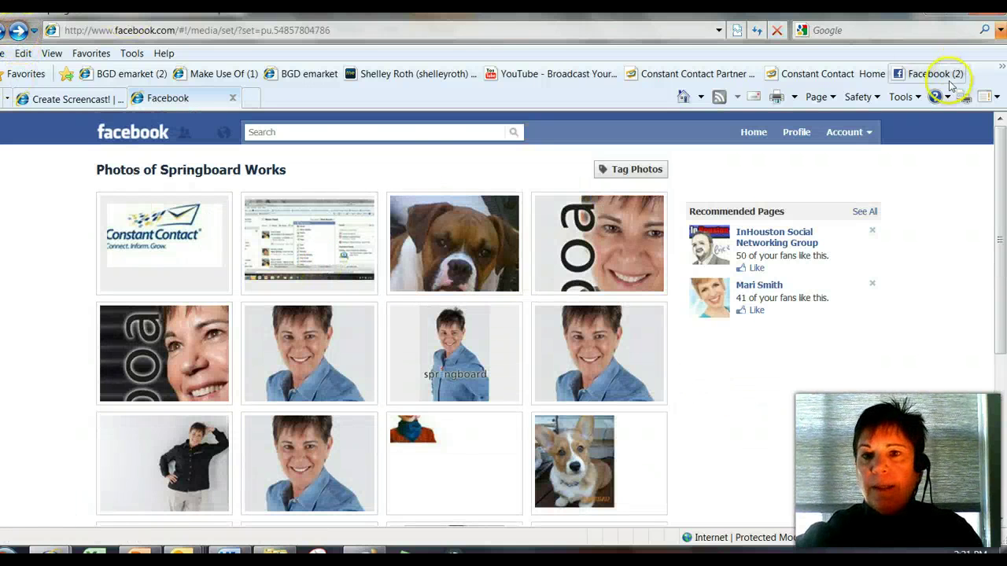
left_click(870, 137)
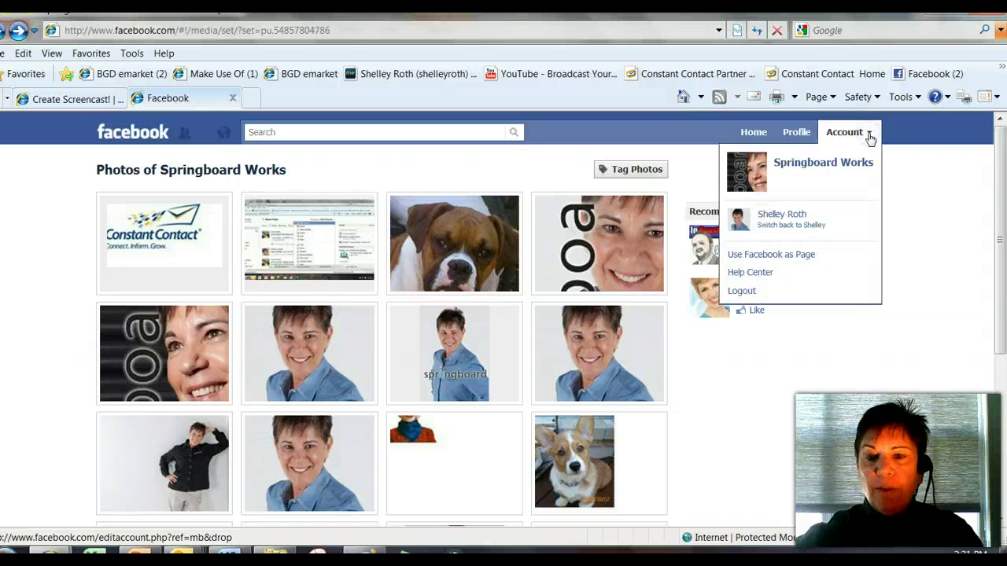
left_click(836, 162)
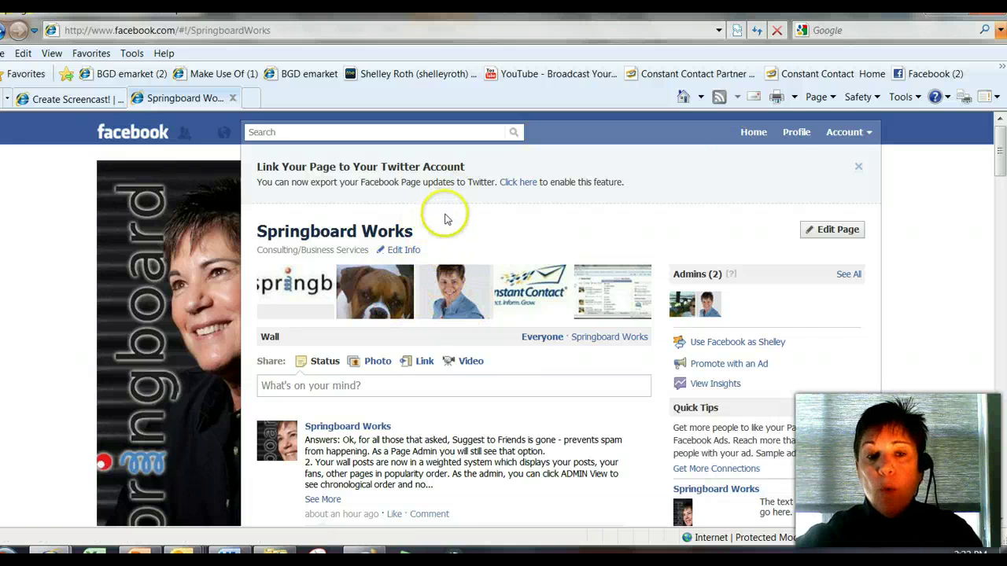
left_click(868, 134)
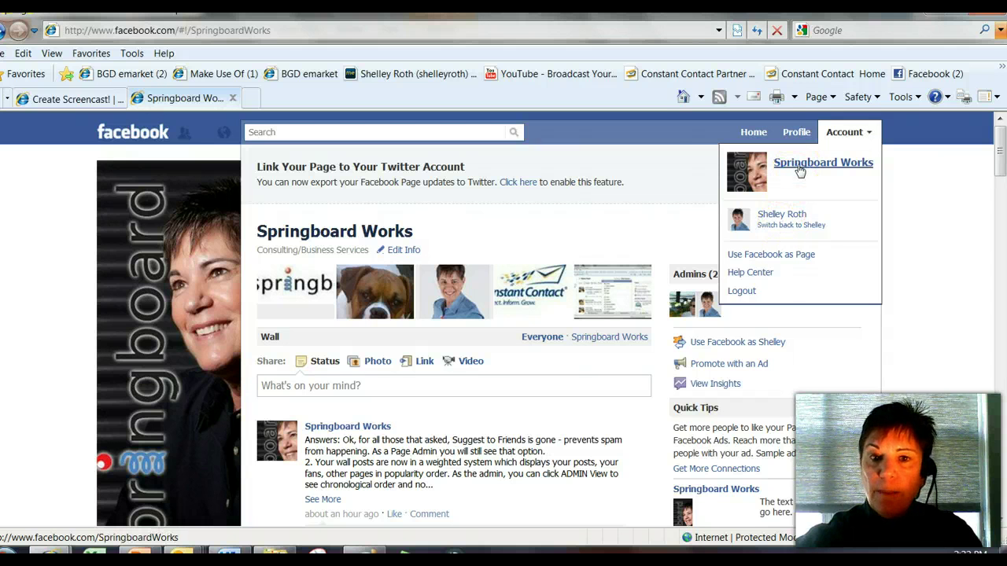
- Search Facebook for 'wise' and open the Wisechoices Local Business Page in Houston, TX
left_click(683, 173)
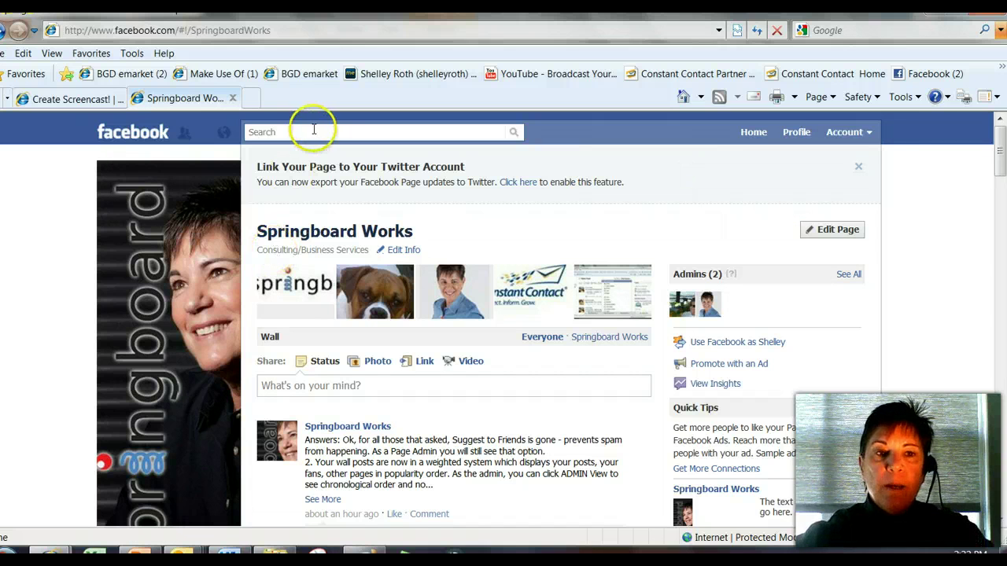
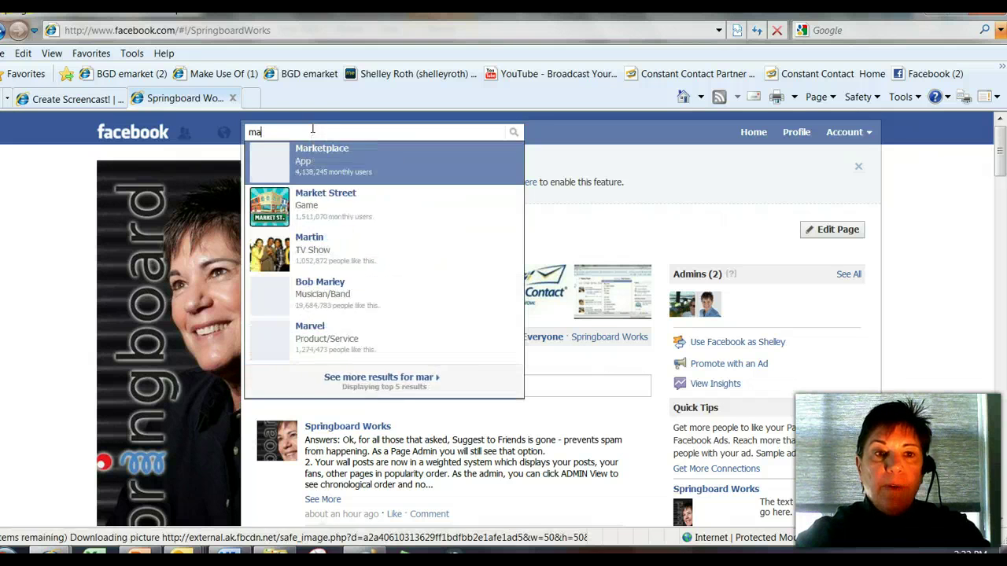
type("wise")
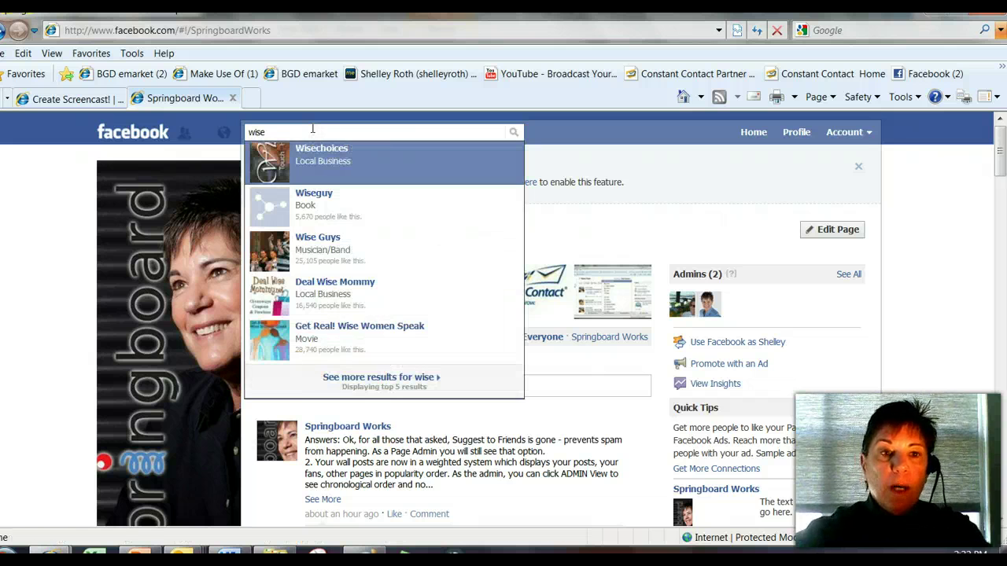
left_click(314, 151)
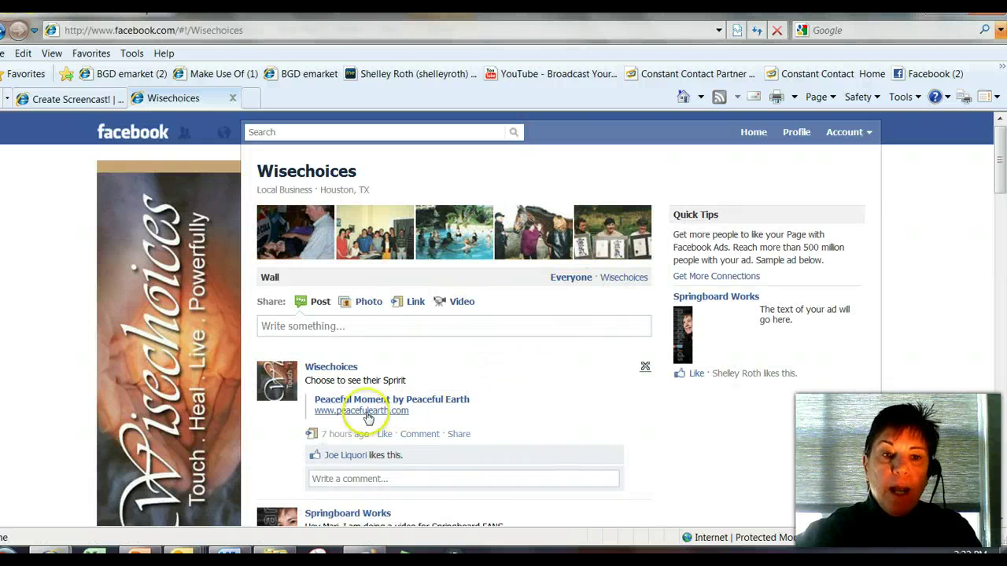
- Share a 'this is a test' post on the Wisechoices wall as Springboard Works
left_click(316, 326)
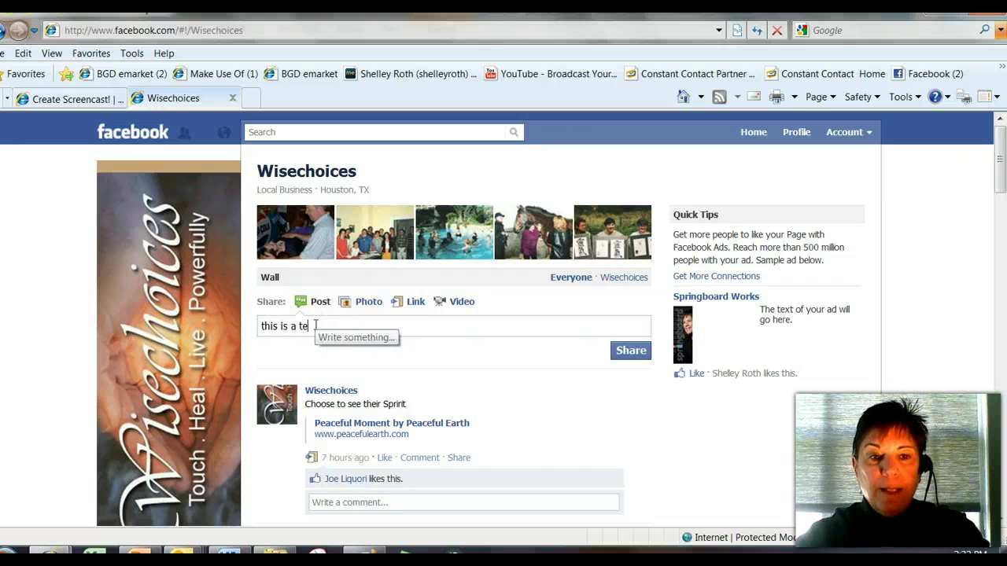
left_click(628, 351)
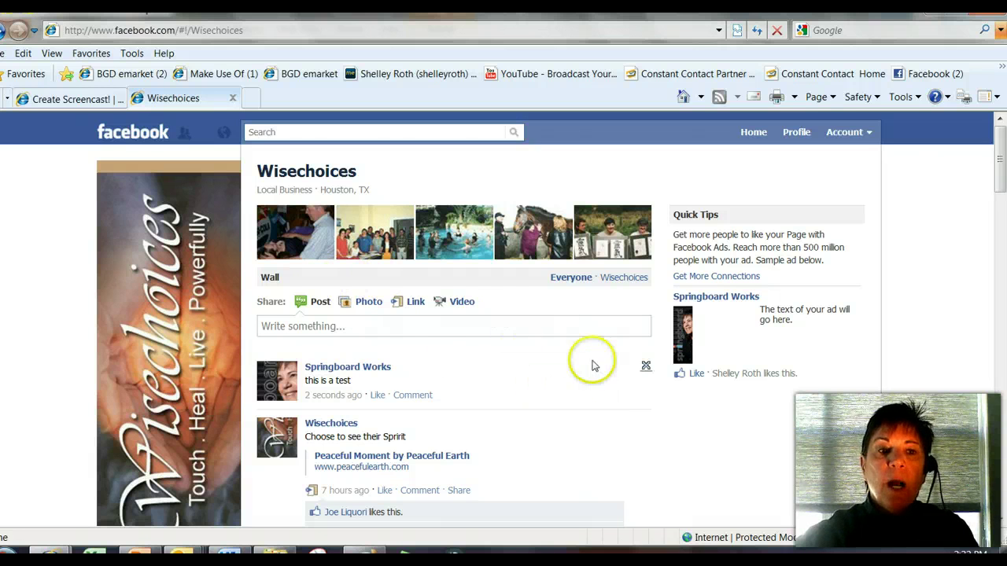
left_click(359, 367)
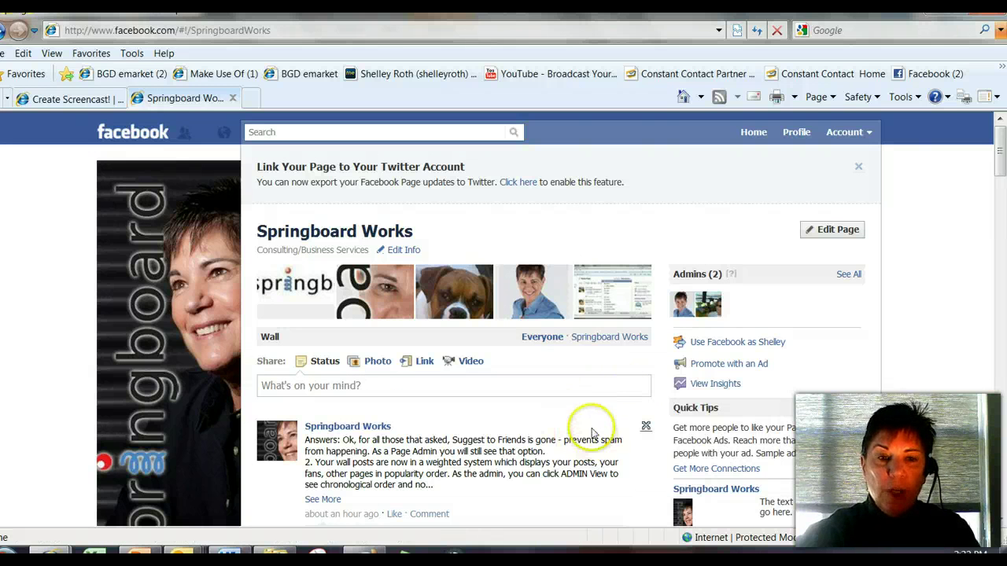
- Browse the Springboard Works wall posts and liked pages, then go to the Page settings
scroll(326, 398, "down", 3)
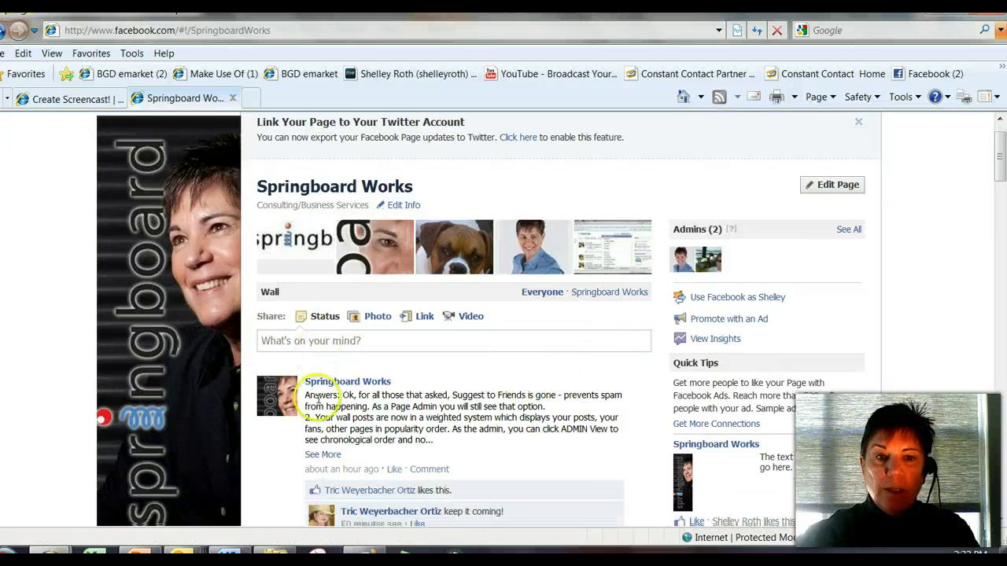
scroll(319, 402, "down", 5)
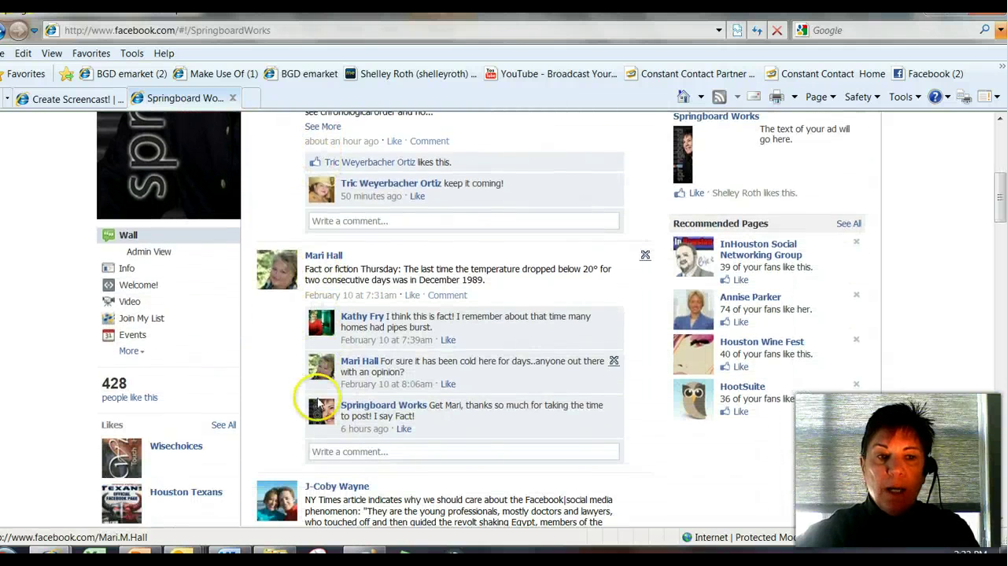
scroll(189, 344, "down", 2)
scroll(172, 326, "down", 1)
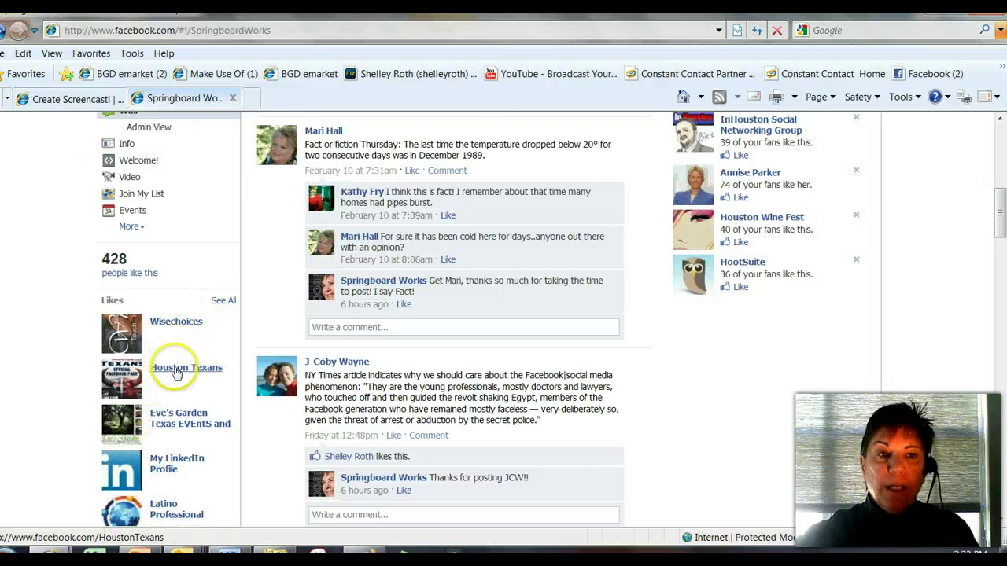
scroll(176, 369, "up", 3)
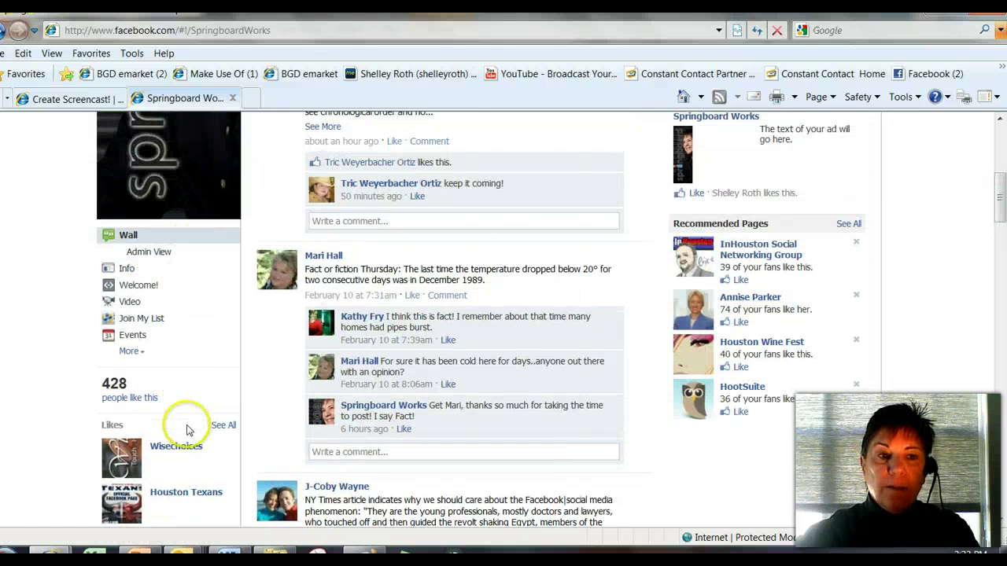
scroll(291, 413, "up", 8)
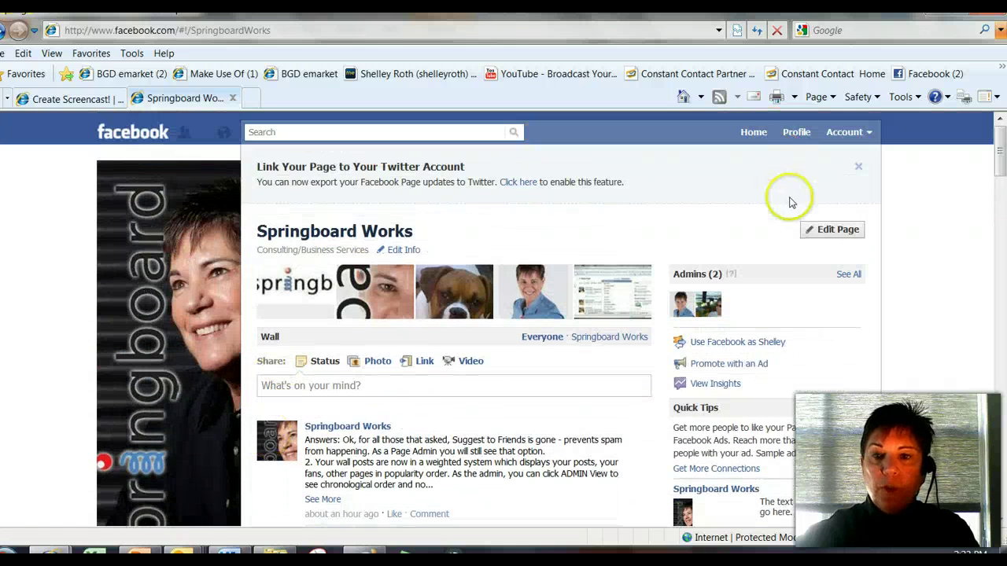
left_click(835, 234)
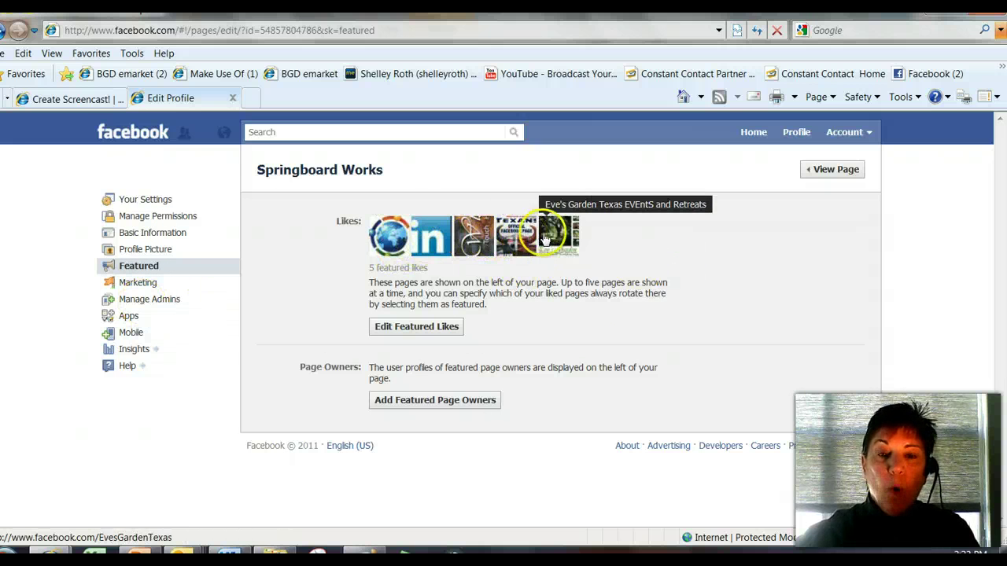
- Review the Featured Likes selection and save it, keeping the same five featured pages
left_click(429, 329)
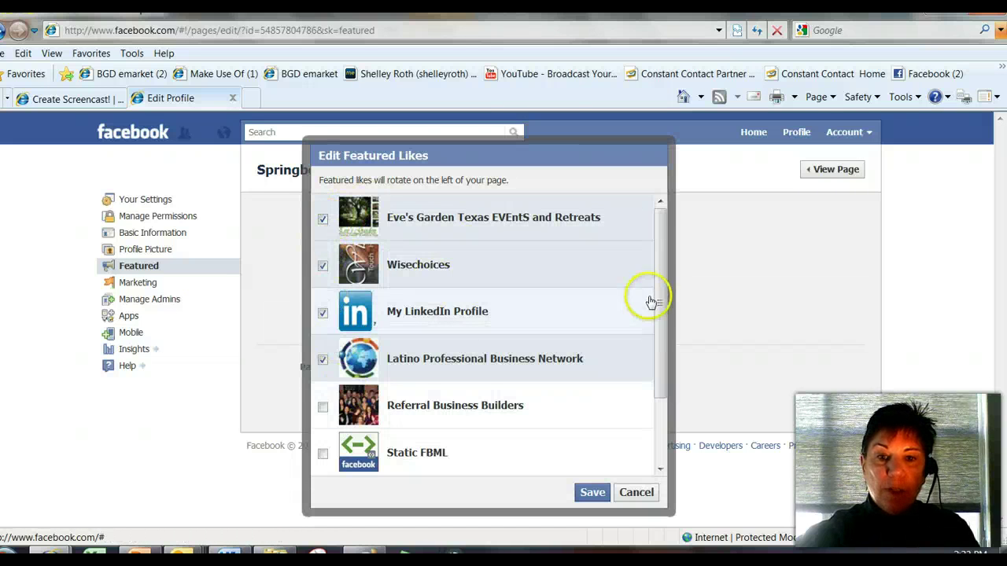
left_click_drag(658, 275, 657, 418)
left_click_drag(671, 350, 688, 223)
left_click(586, 495)
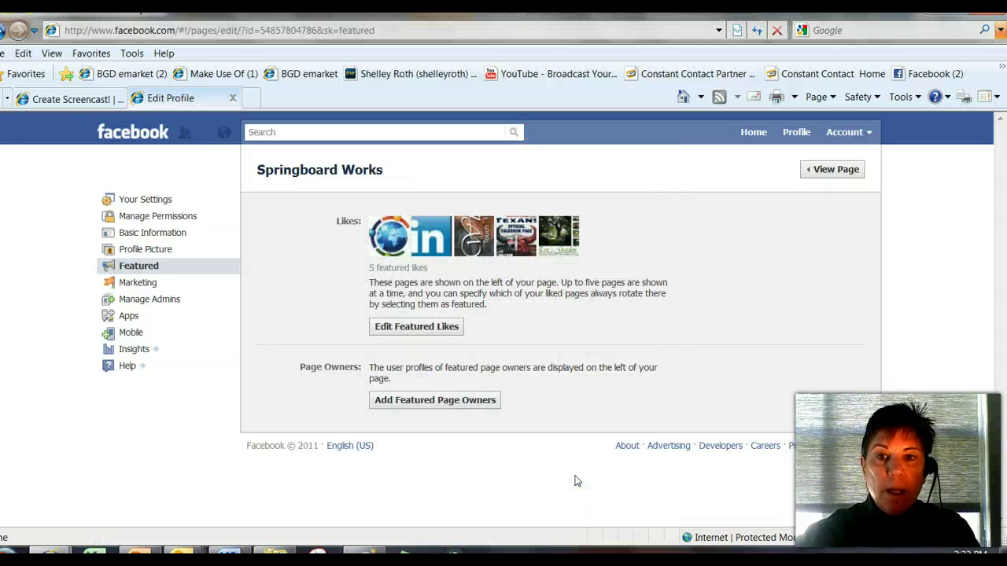
left_click(822, 168)
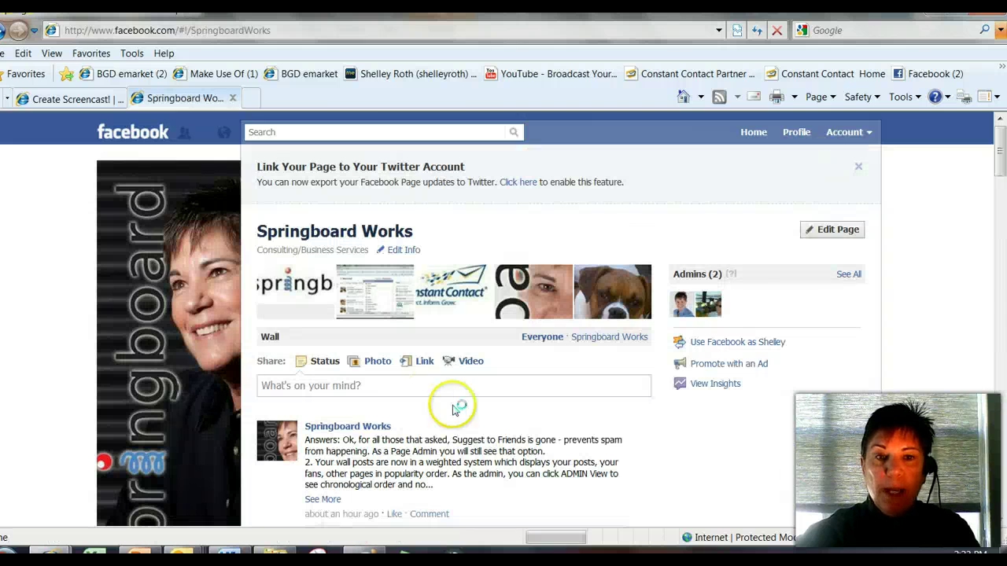
- Expand More under Wall to list all Page tabs, Info through Call Us
scroll(281, 349, "down", 6)
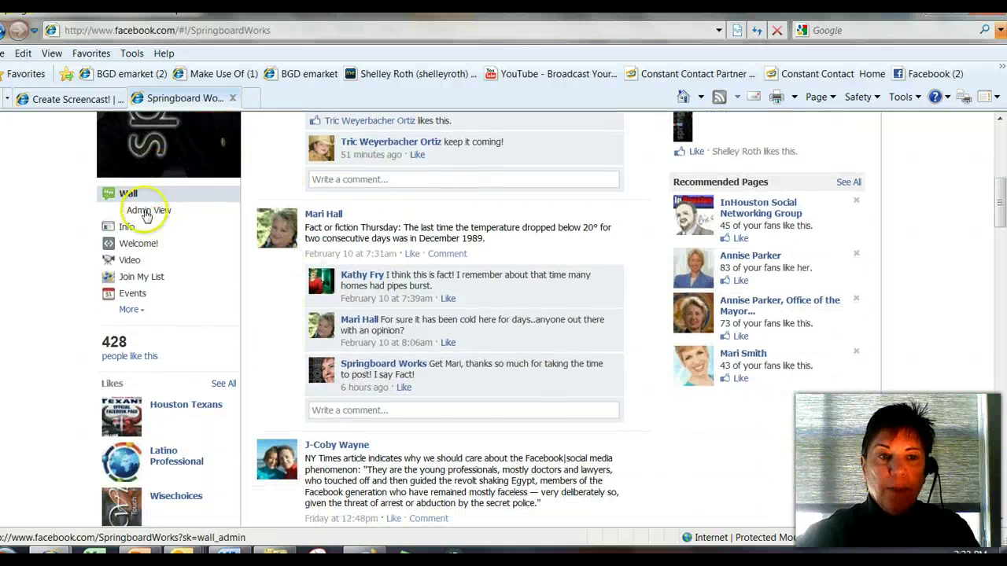
left_click(132, 310)
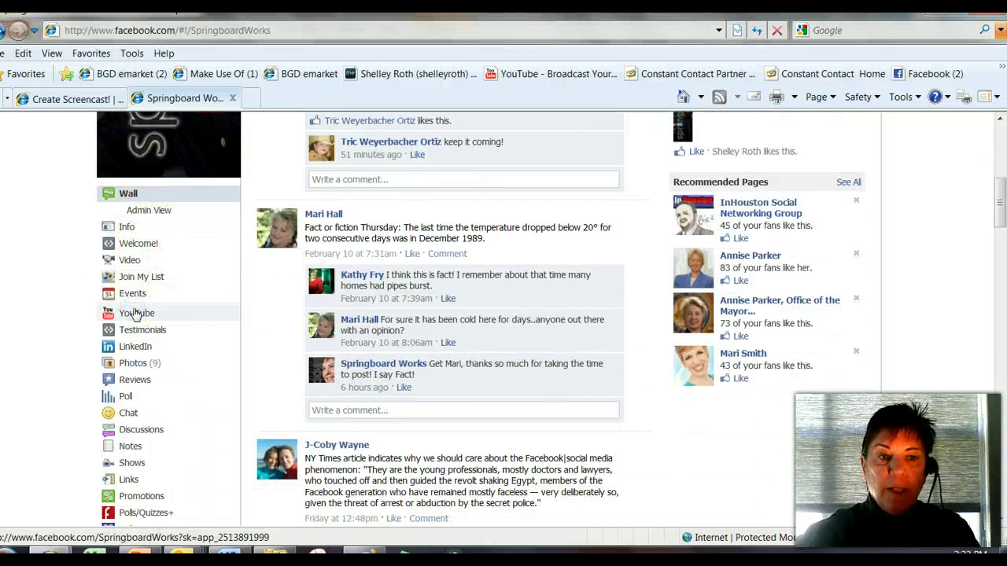
scroll(162, 281, "down", 2)
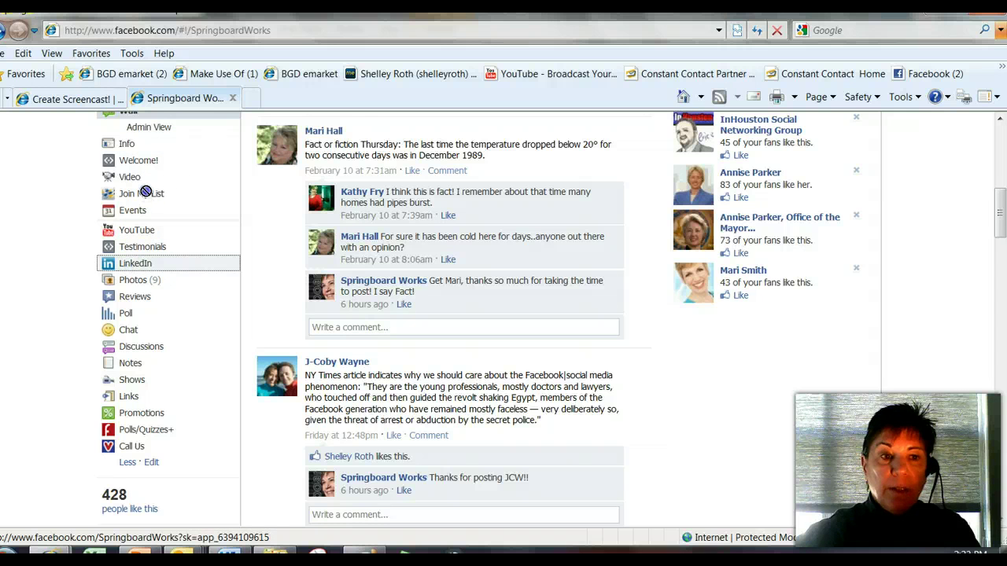
scroll(153, 354, "down", 3)
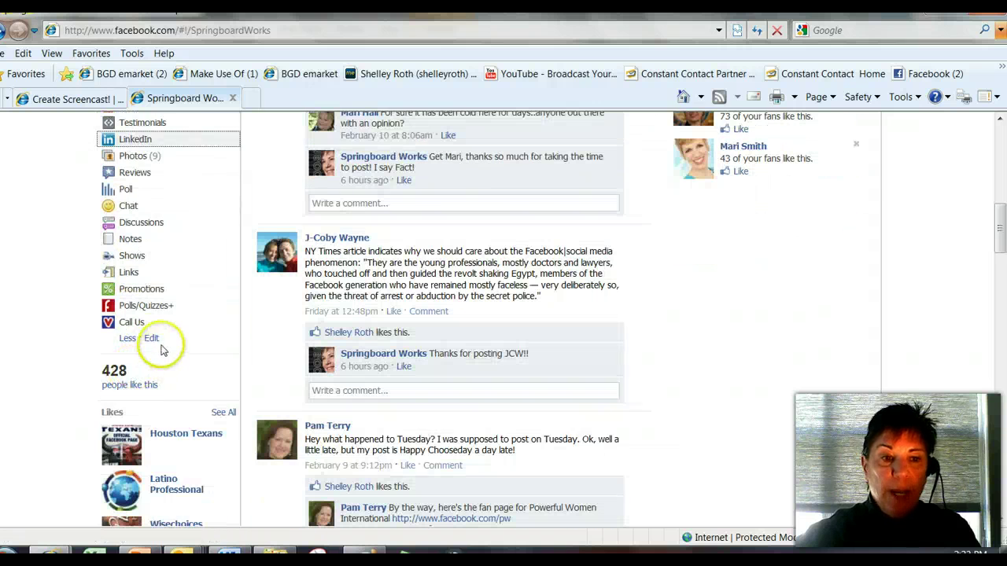
- Drag the LinkedIn tab up to sit below Video and above Join My List
left_click(150, 338)
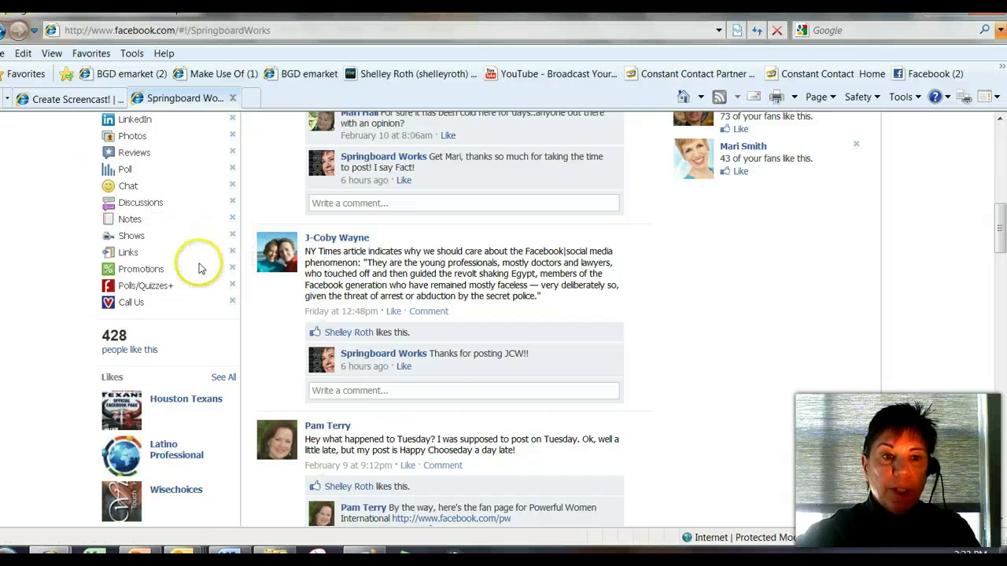
scroll(199, 268, "up", 1)
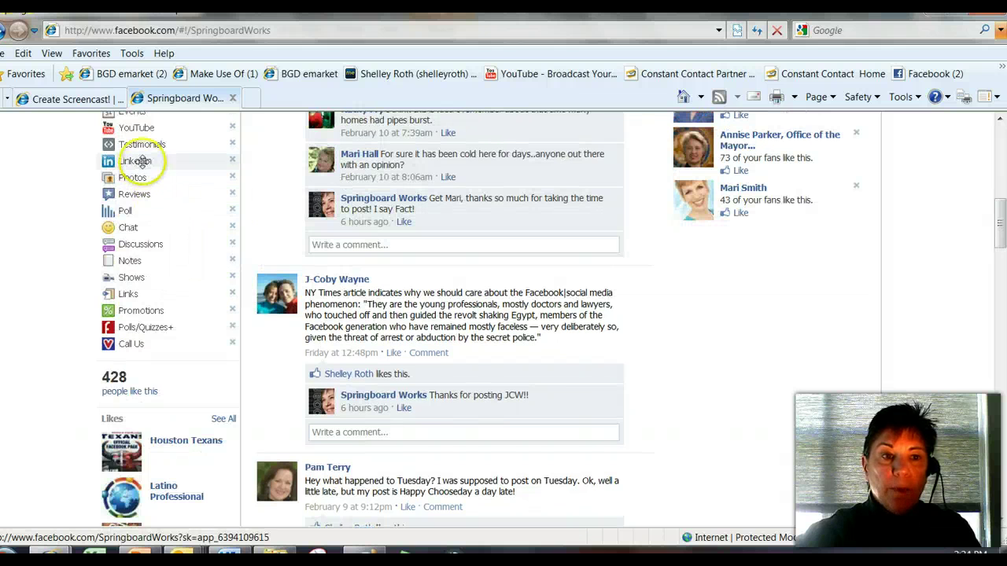
left_click_drag(144, 161, 134, 253)
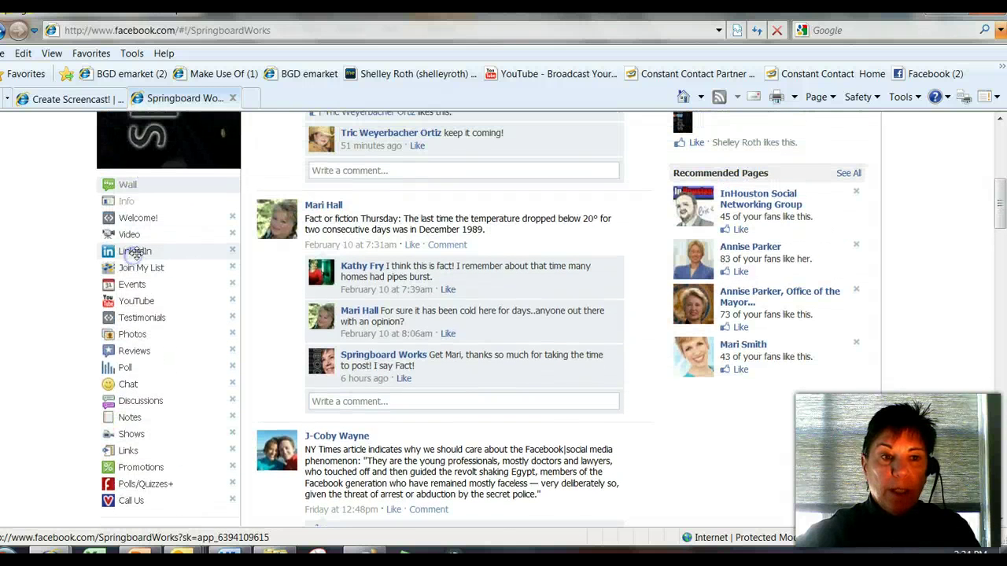
scroll(202, 323, "down", 4)
scroll(203, 323, "down", 8)
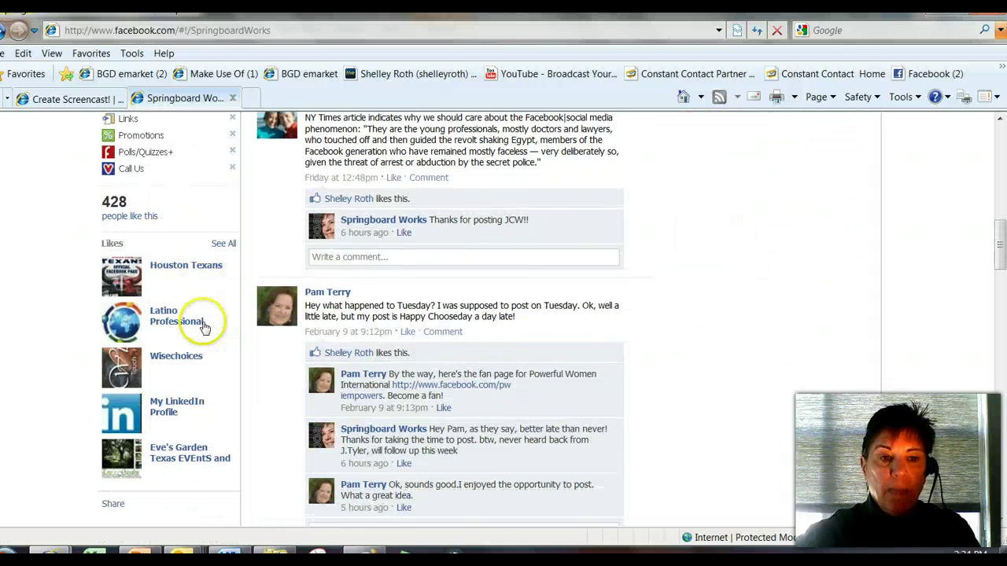
scroll(818, 319, "up", 4)
scroll(829, 315, "up", 18)
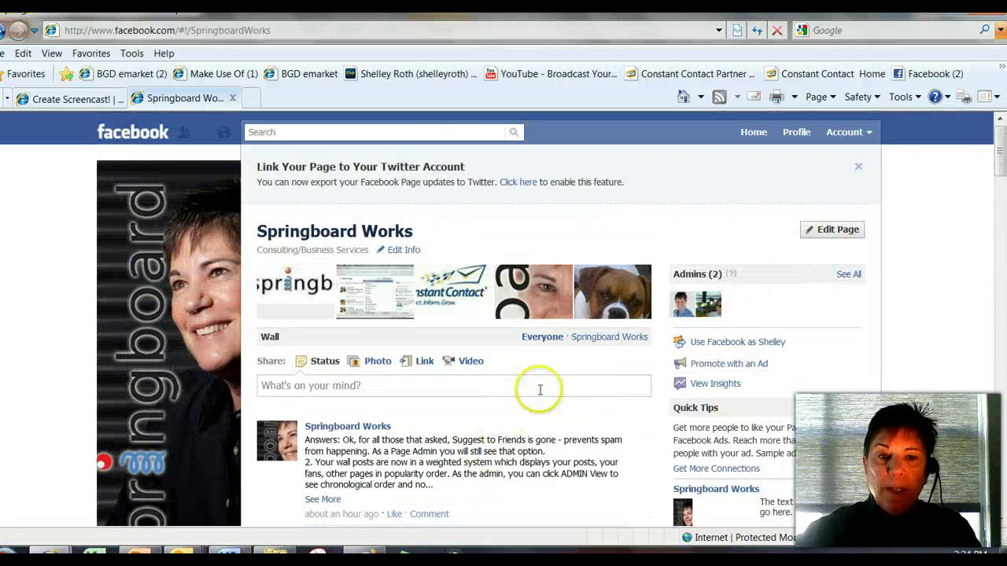
left_click(543, 337)
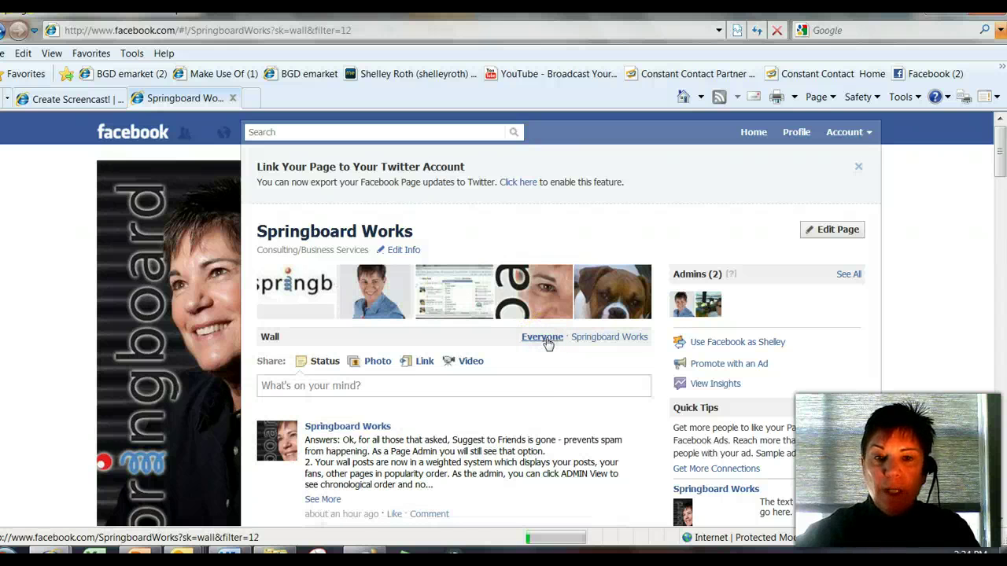
left_click(542, 346)
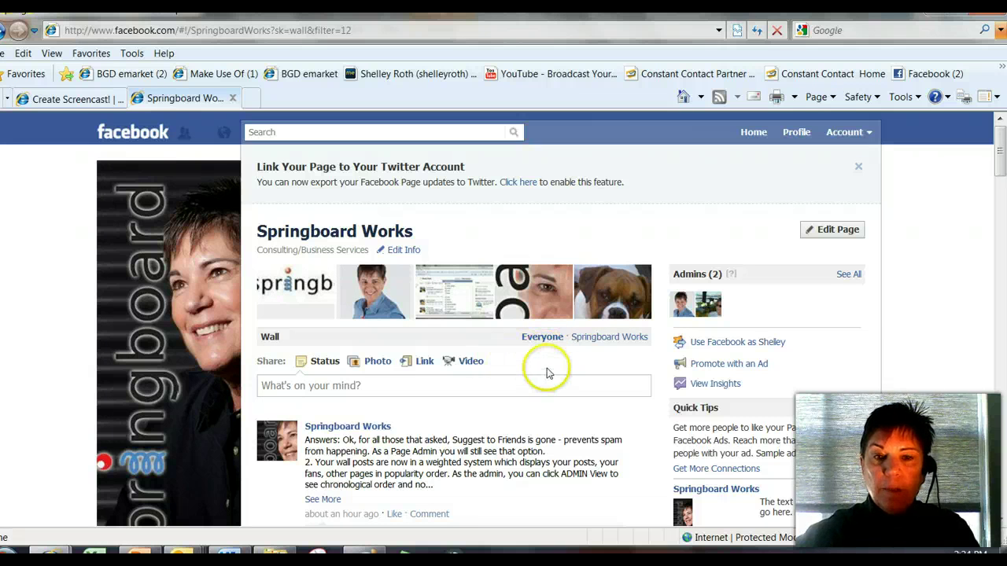
scroll(543, 354, "down", 1)
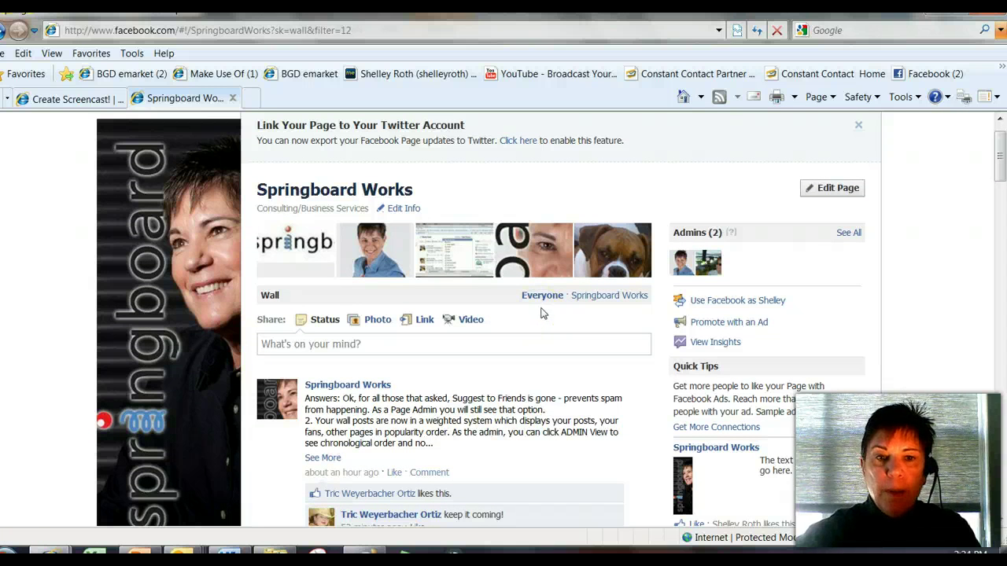
scroll(493, 350, "down", 3)
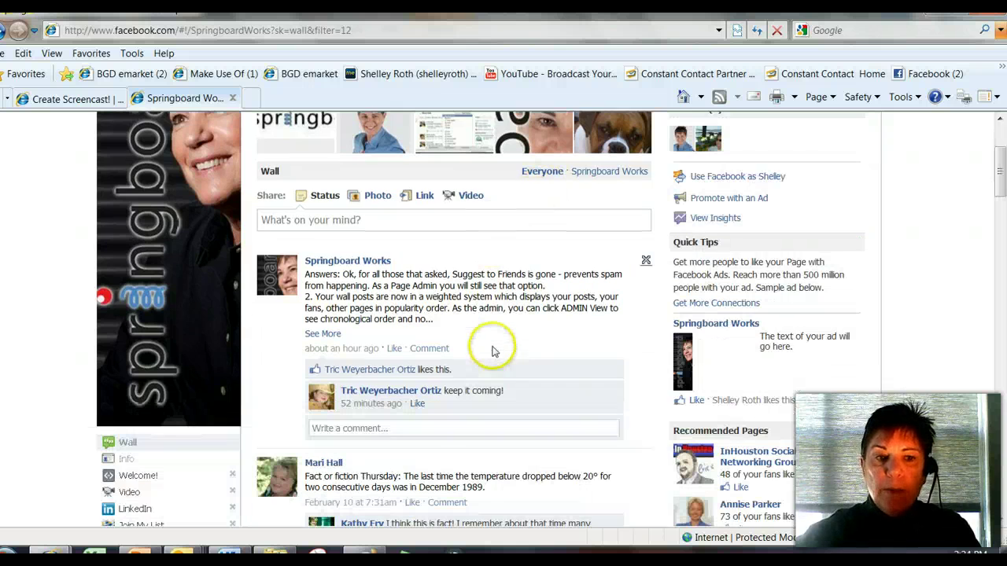
scroll(493, 350, "down", 4)
scroll(493, 350, "up", 4)
scroll(493, 351, "up", 4)
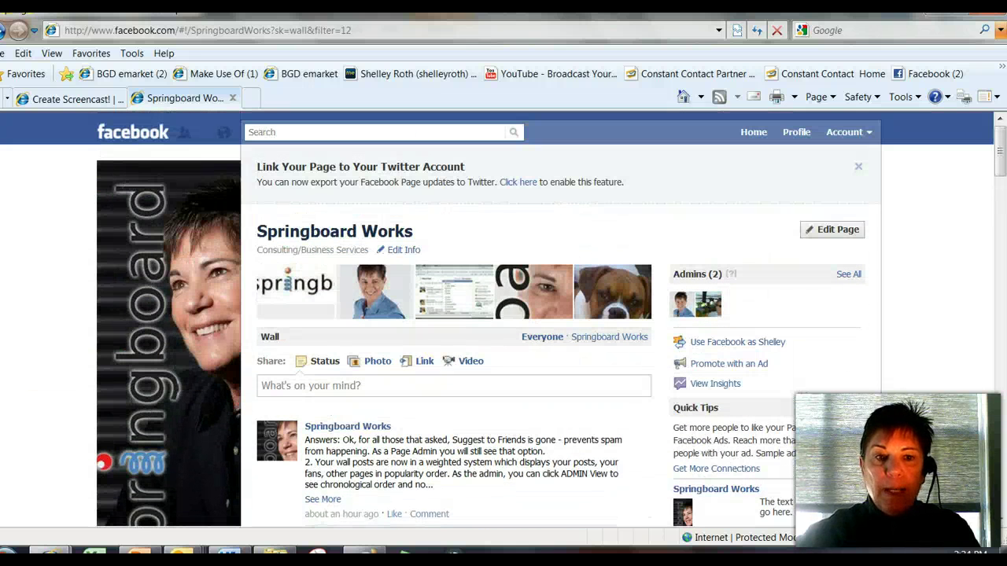
left_click(165, 321)
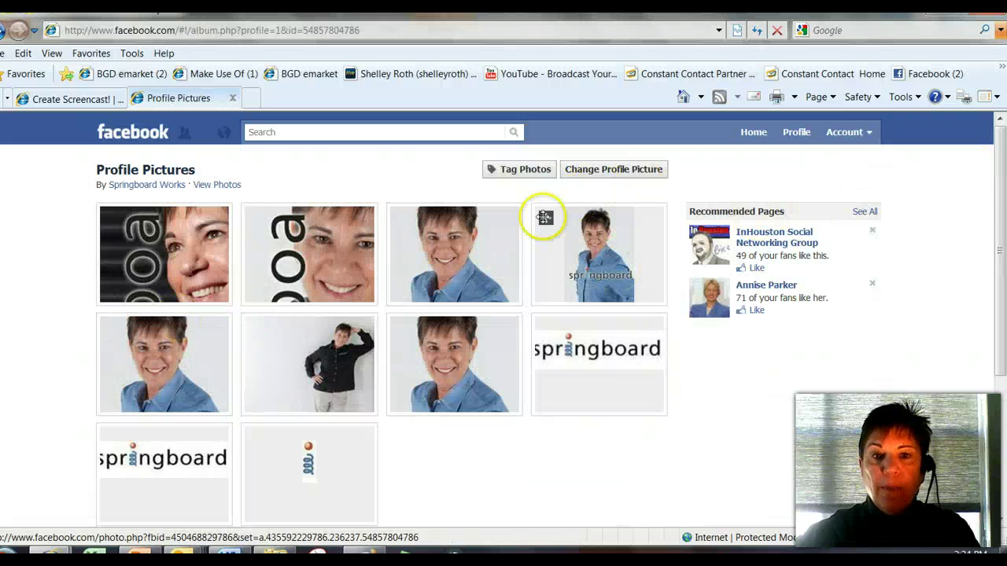
left_click(160, 185)
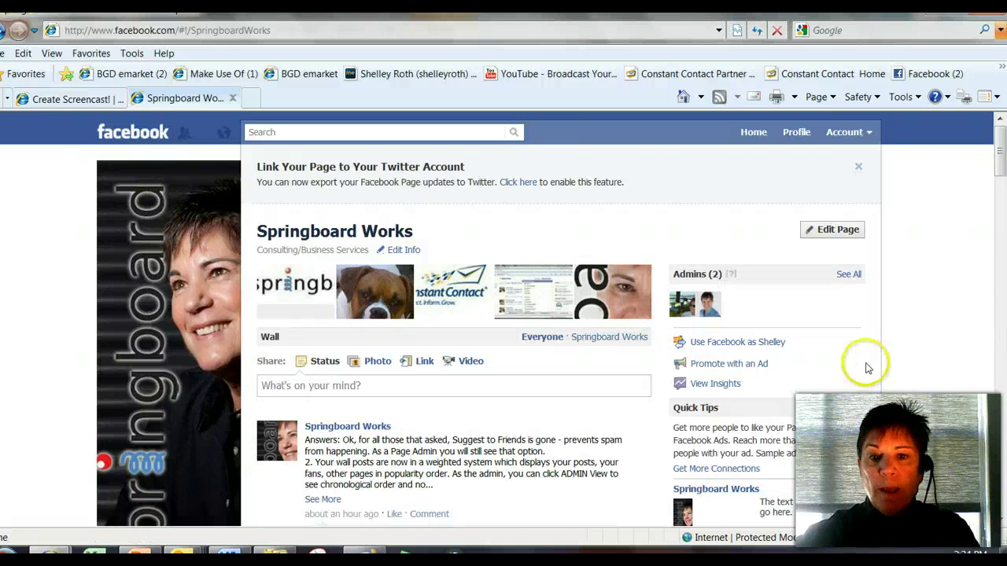
scroll(875, 354, "down", 5)
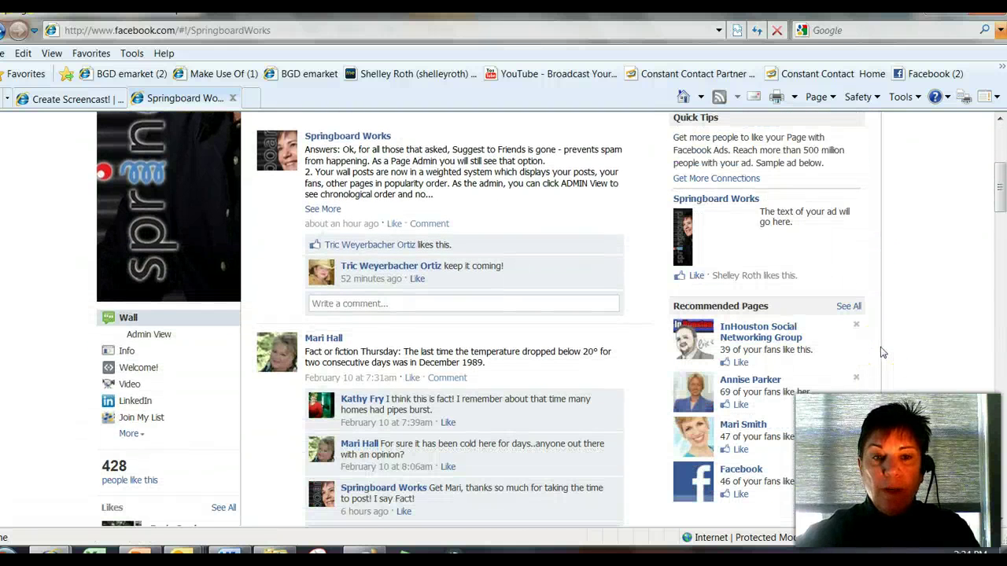
scroll(899, 326, "up", 5)
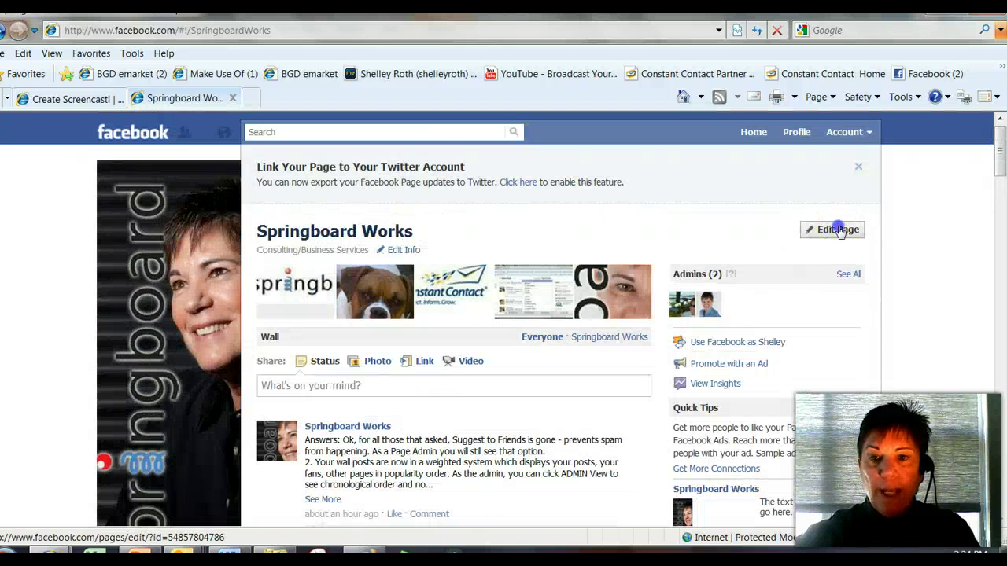
- Open Edit Page for Springboard Works and show the Manage Admins list of its two admins
left_click(839, 229)
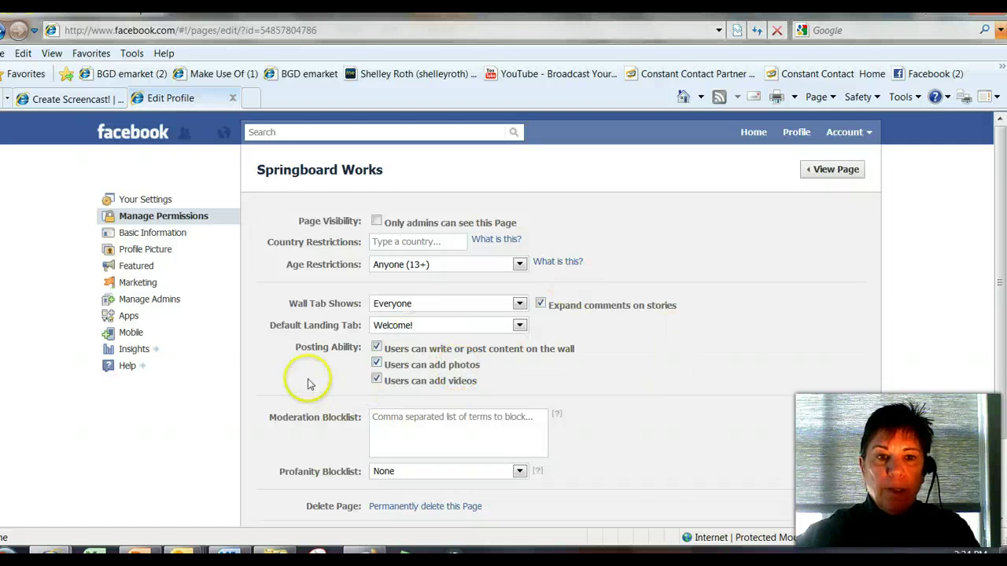
scroll(225, 292, "down", 3)
scroll(232, 272, "up", 3)
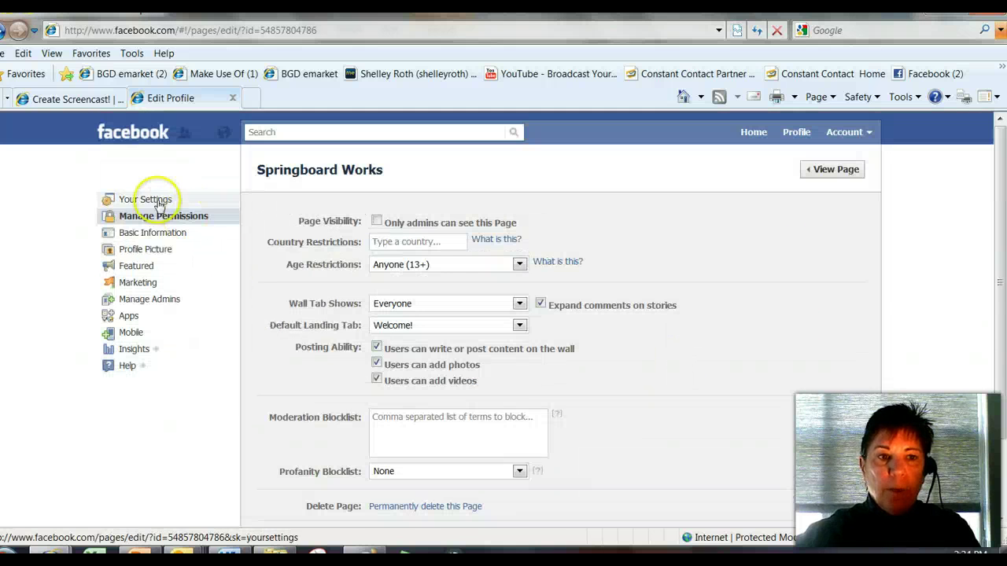
left_click(151, 302)
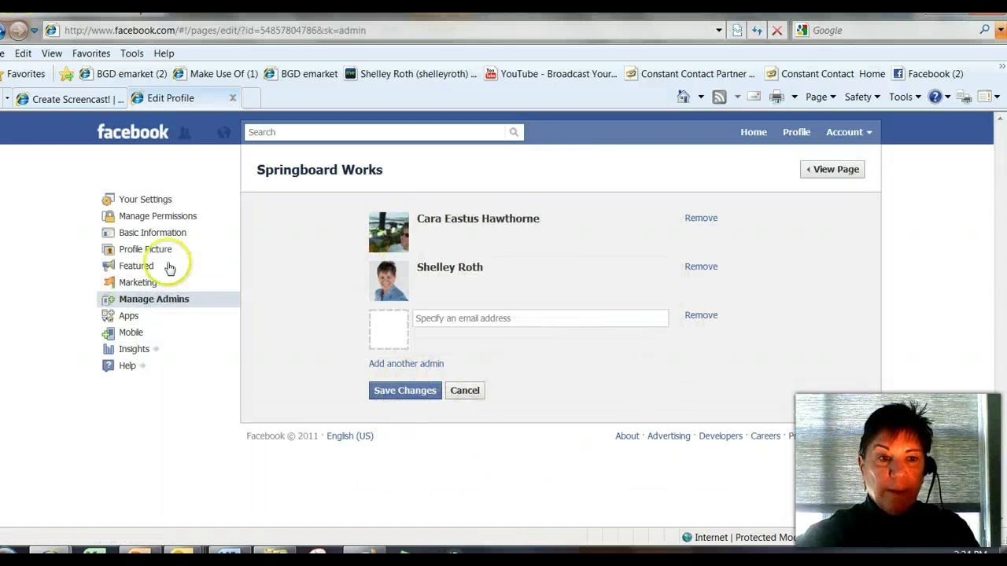
- Show Your Settings, where posting as the Page and e-mail notifications are enabled
left_click(145, 200)
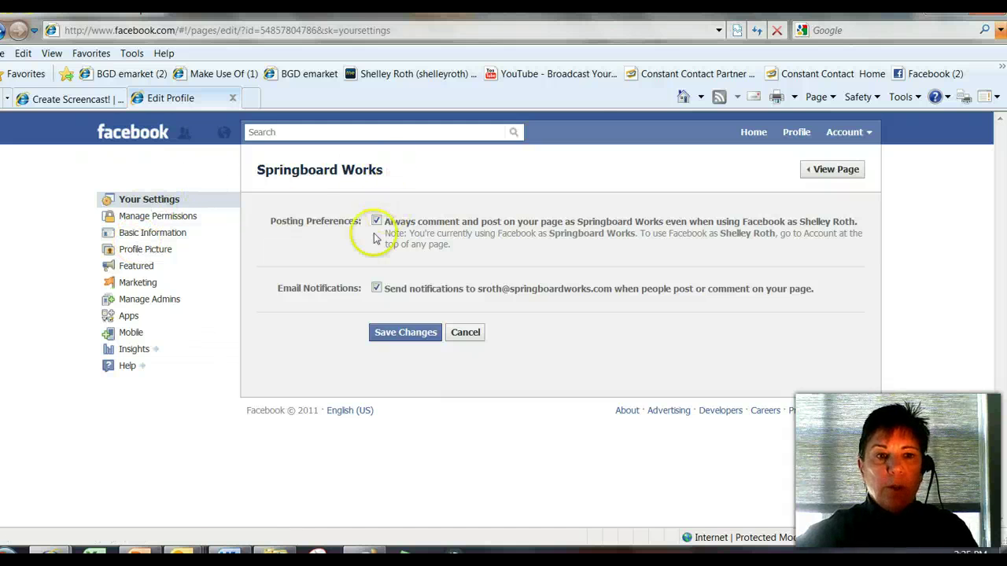
- Return to the Springboard Works wall and browse its posts, comments and 428 likes
left_click(850, 169)
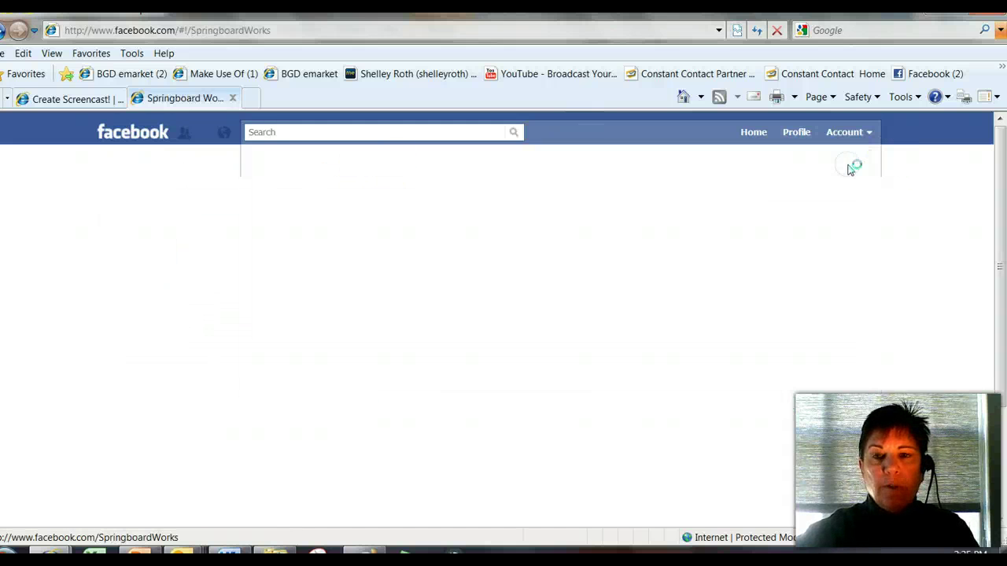
scroll(602, 411, "down", 3)
scroll(601, 411, "down", 4)
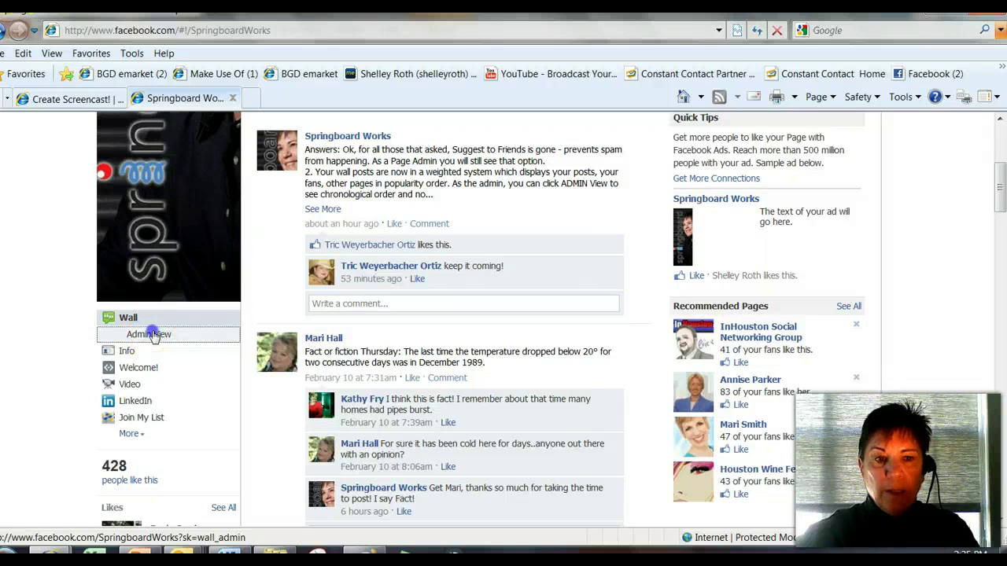
- Switch the wall to Admin View, browse the posts, and reload Admin View
left_click(149, 334)
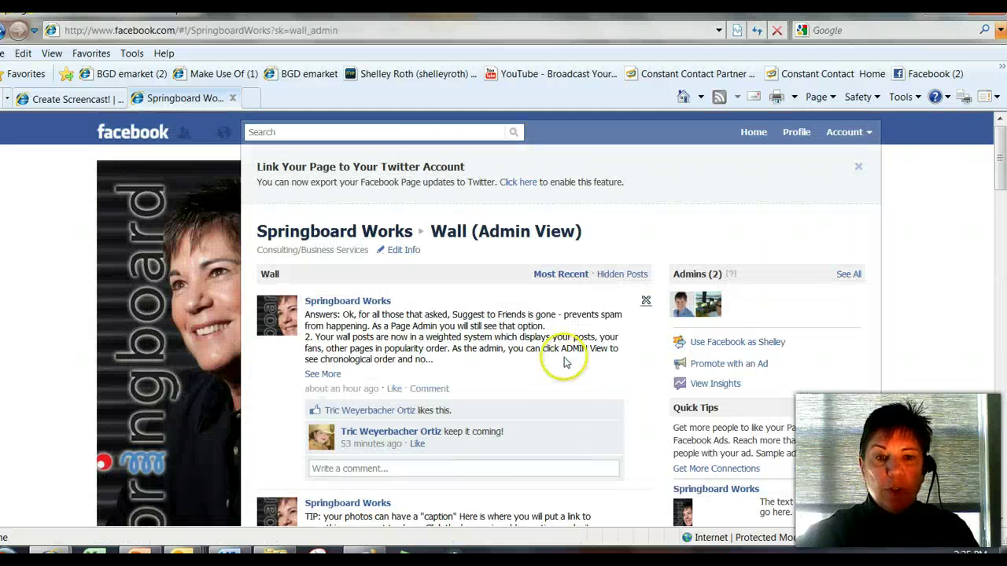
scroll(572, 370, "down", 2)
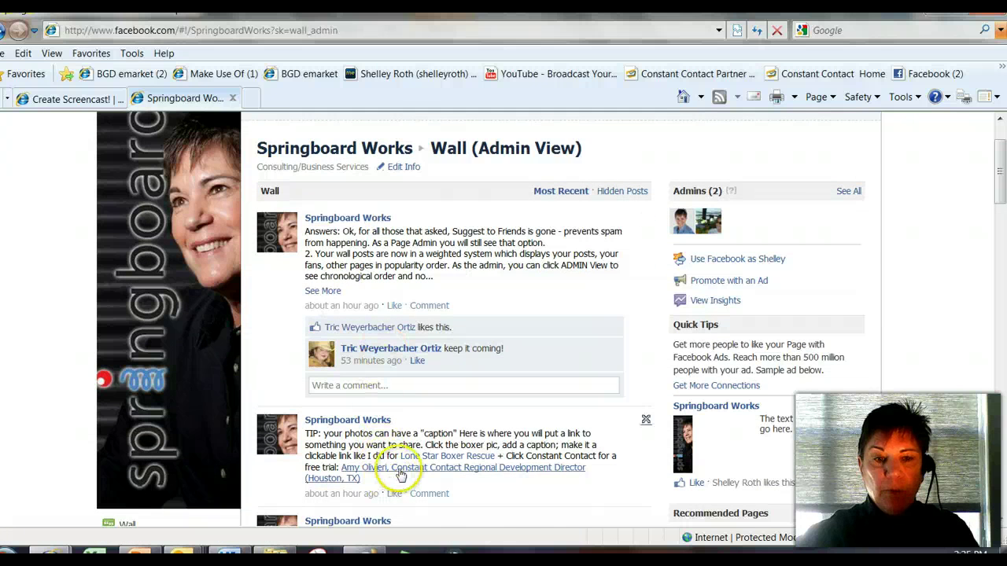
scroll(397, 472, "down", 5)
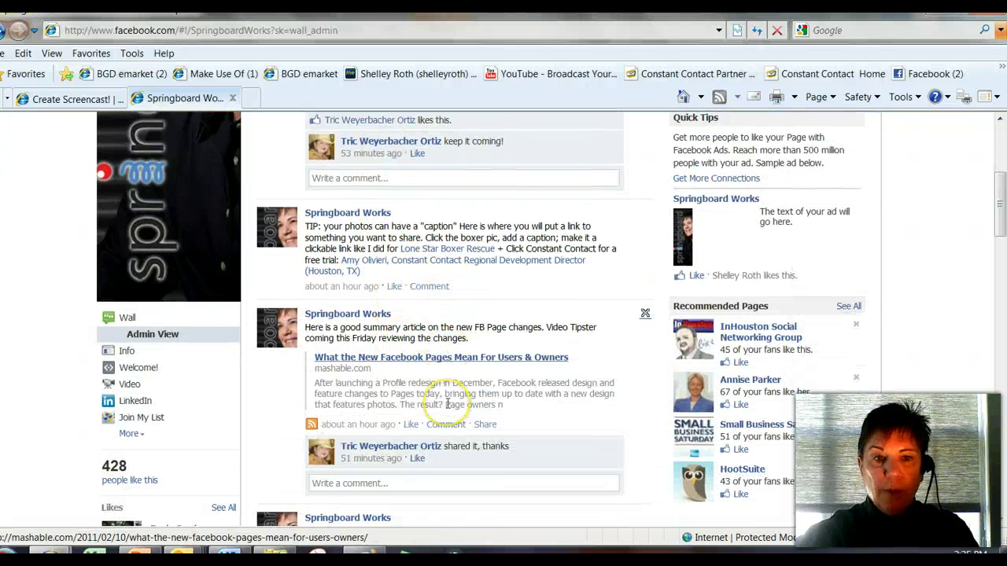
scroll(446, 404, "down", 3)
scroll(447, 403, "up", 10)
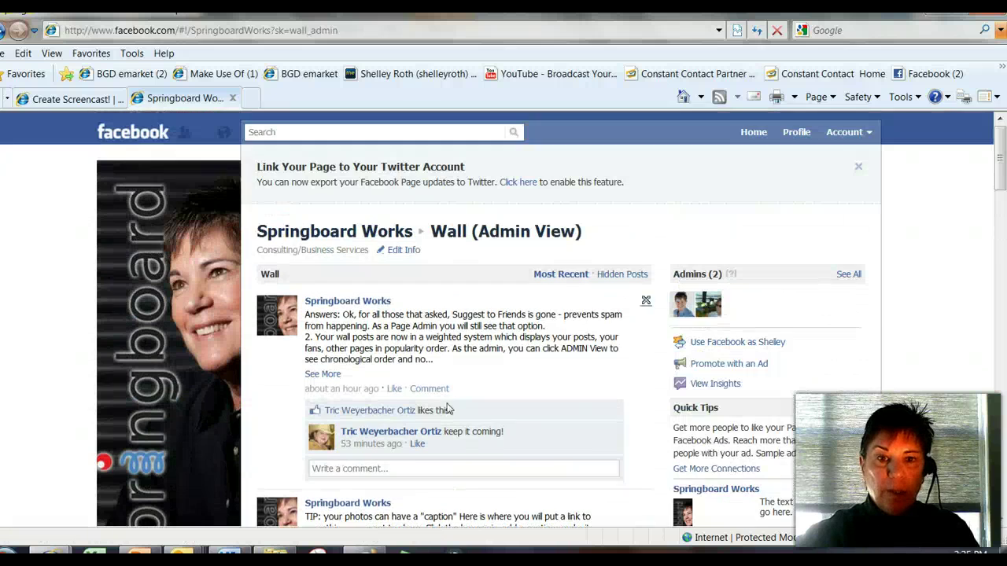
scroll(319, 444, "down", 4)
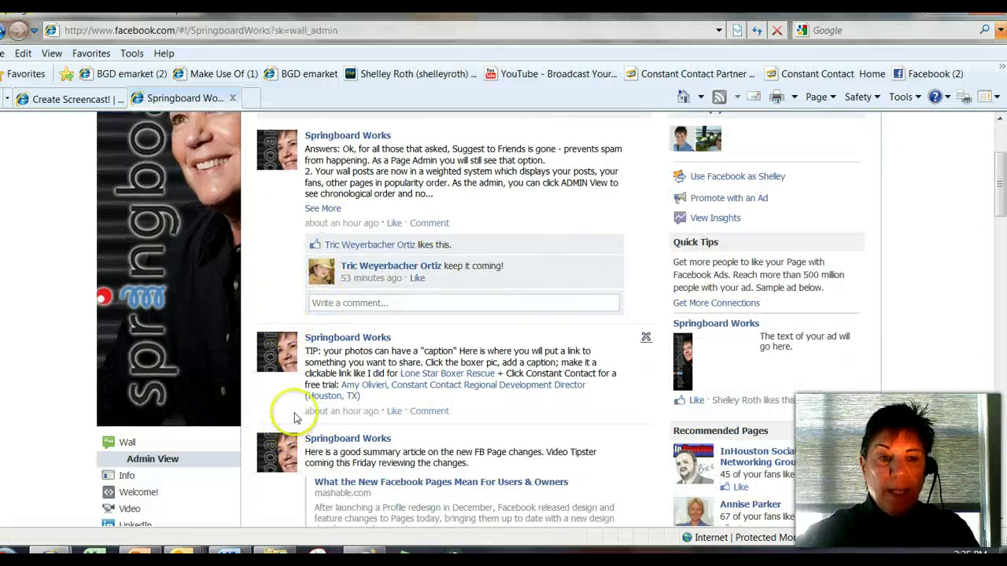
left_click(160, 462)
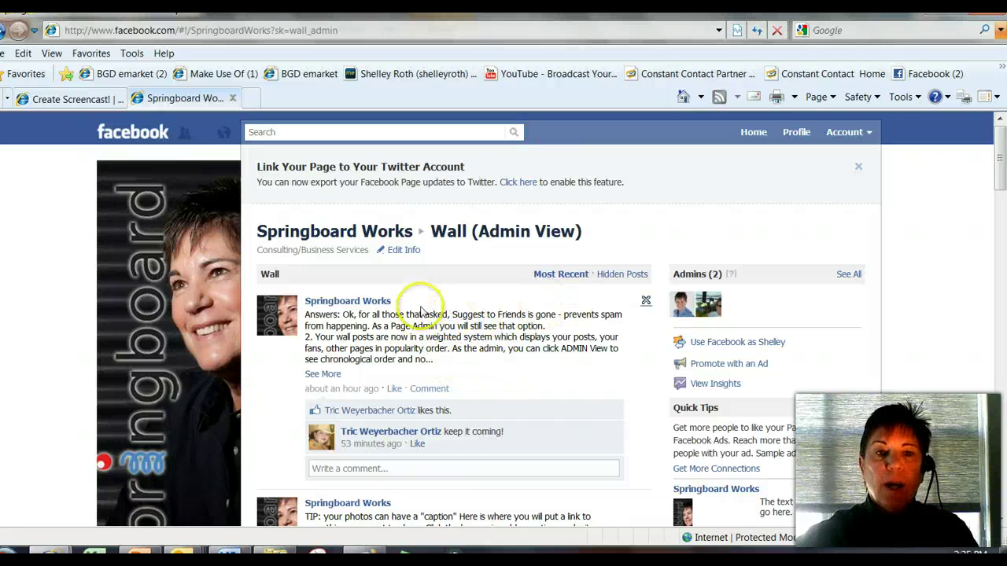
- Open the profile pictures album, then go to the Springboard Works News Feed home
left_click(130, 278)
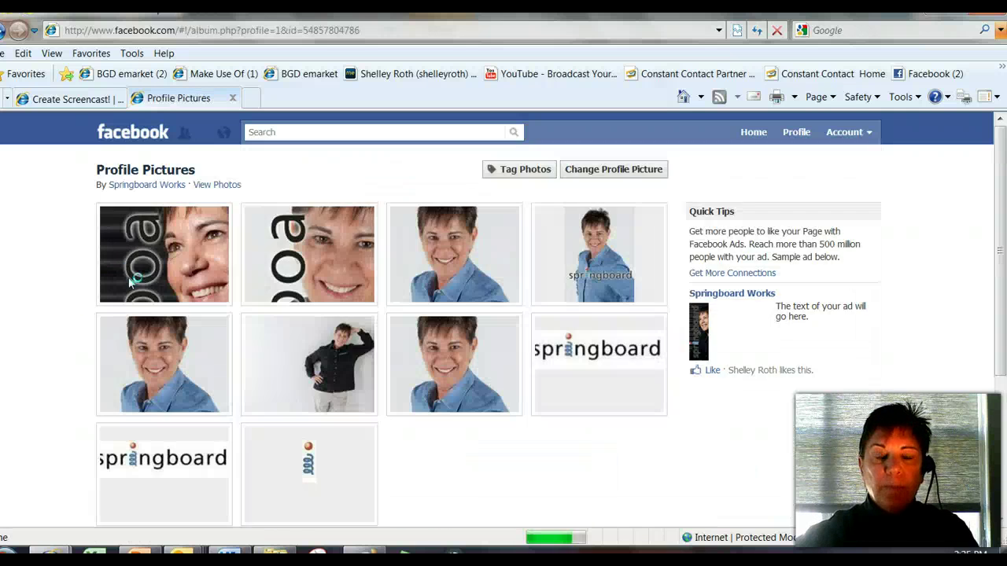
left_click(142, 137)
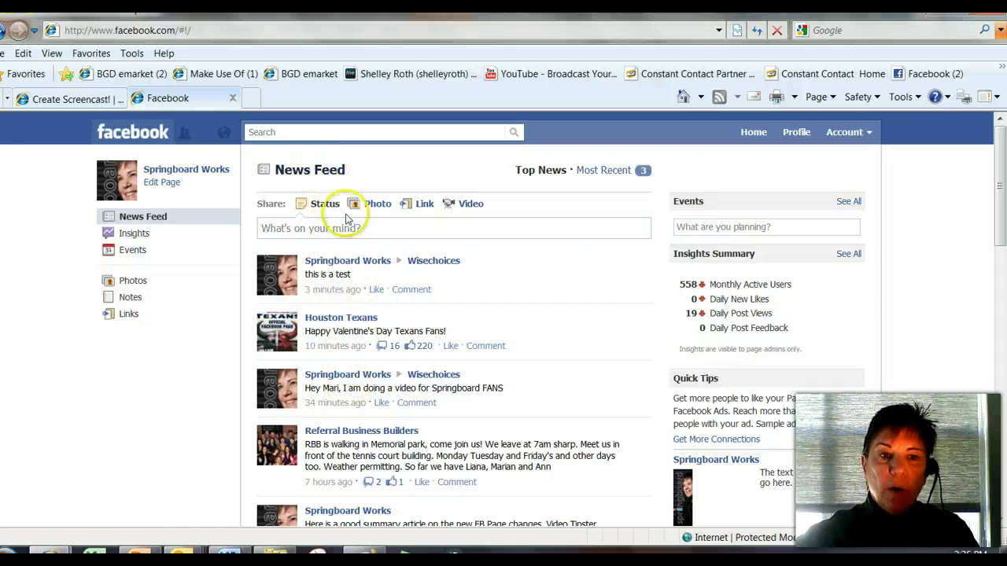
- Browse the News Feed, then switch it from Top News to Most Recent
scroll(386, 409, "down", 5)
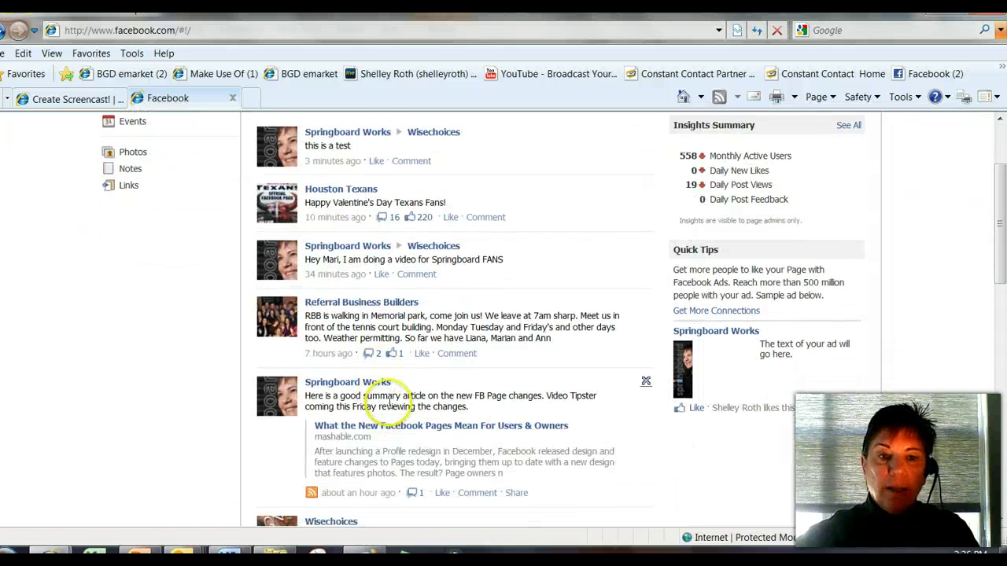
scroll(388, 408, "down", 3)
scroll(388, 408, "up", 4)
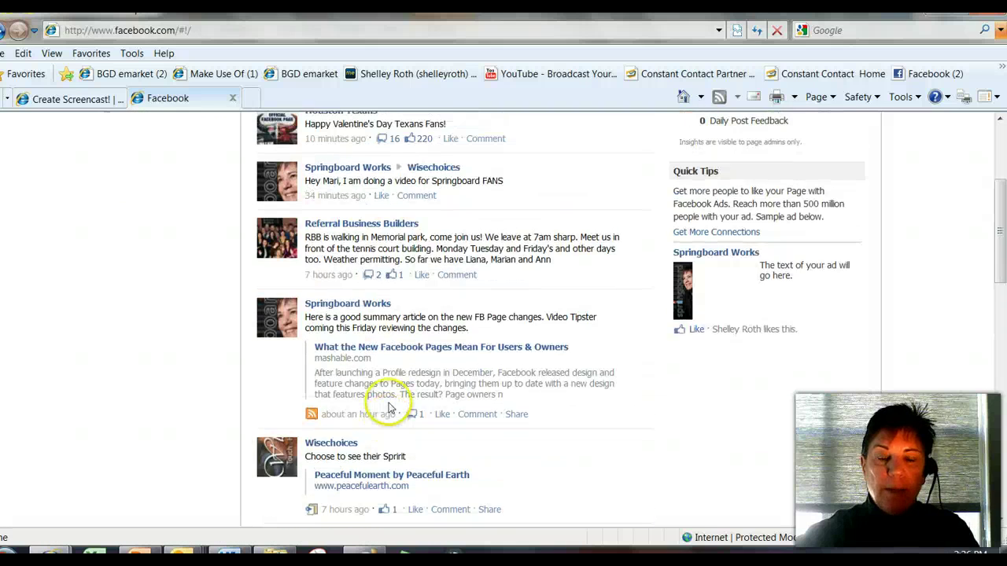
scroll(388, 408, "up", 4)
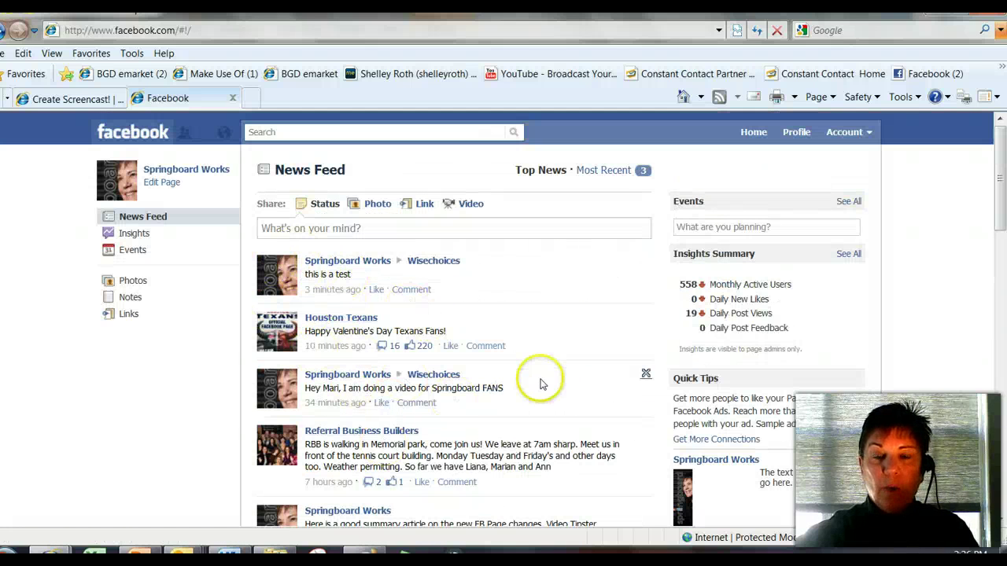
left_click(613, 170)
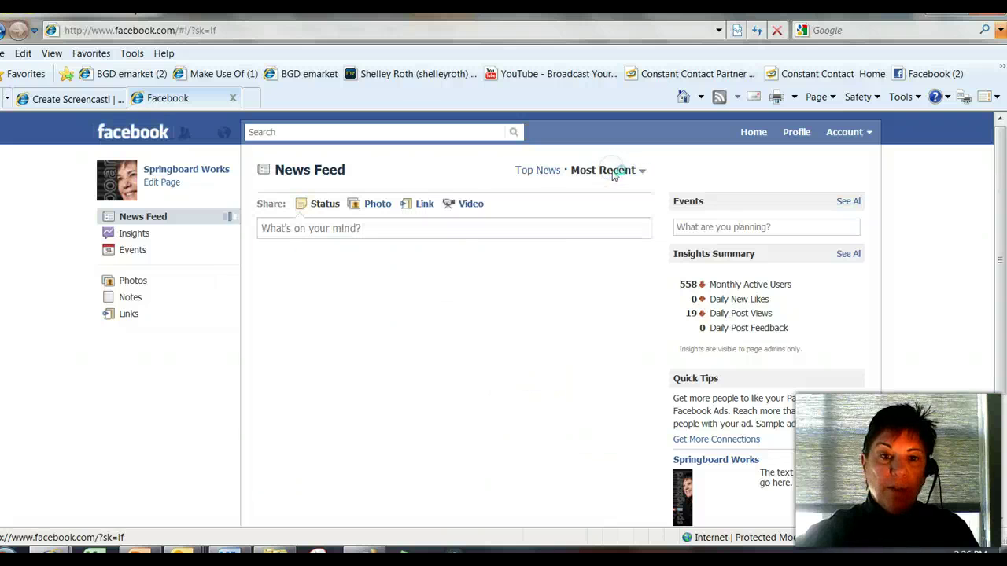